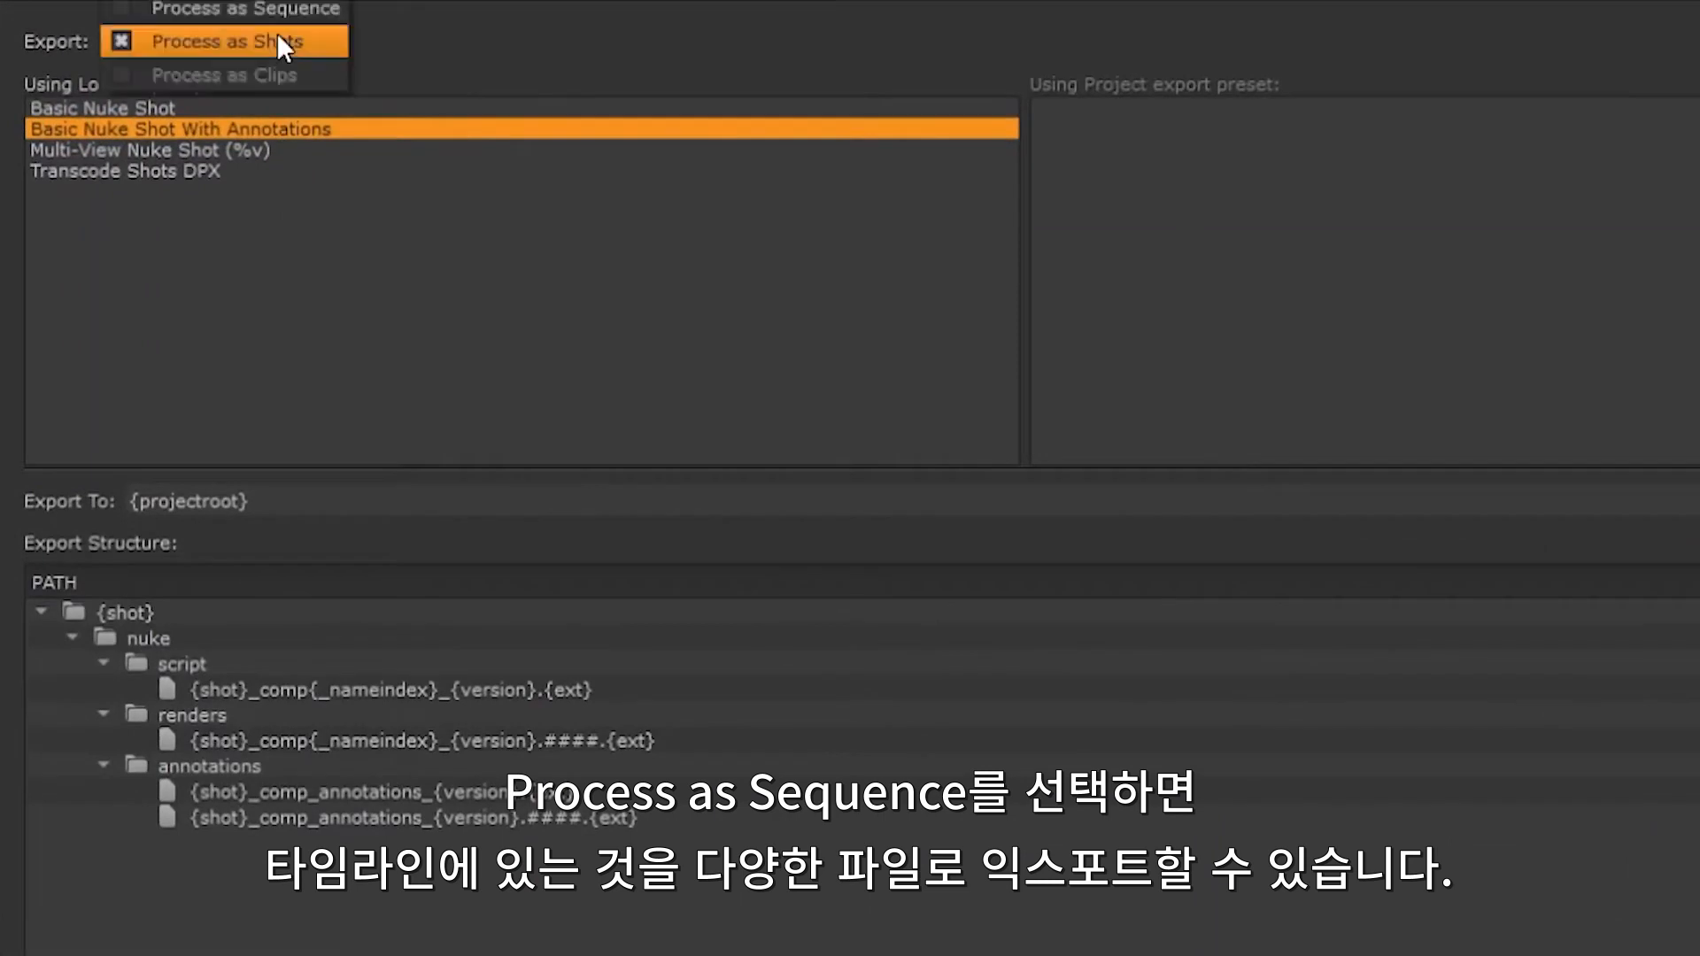
Step: Switch the export to Process as Sequence and browse the Avid DNxHD, DNxHR MXF and Final Cut Pro 7 XML presets
left_click(277, 12)
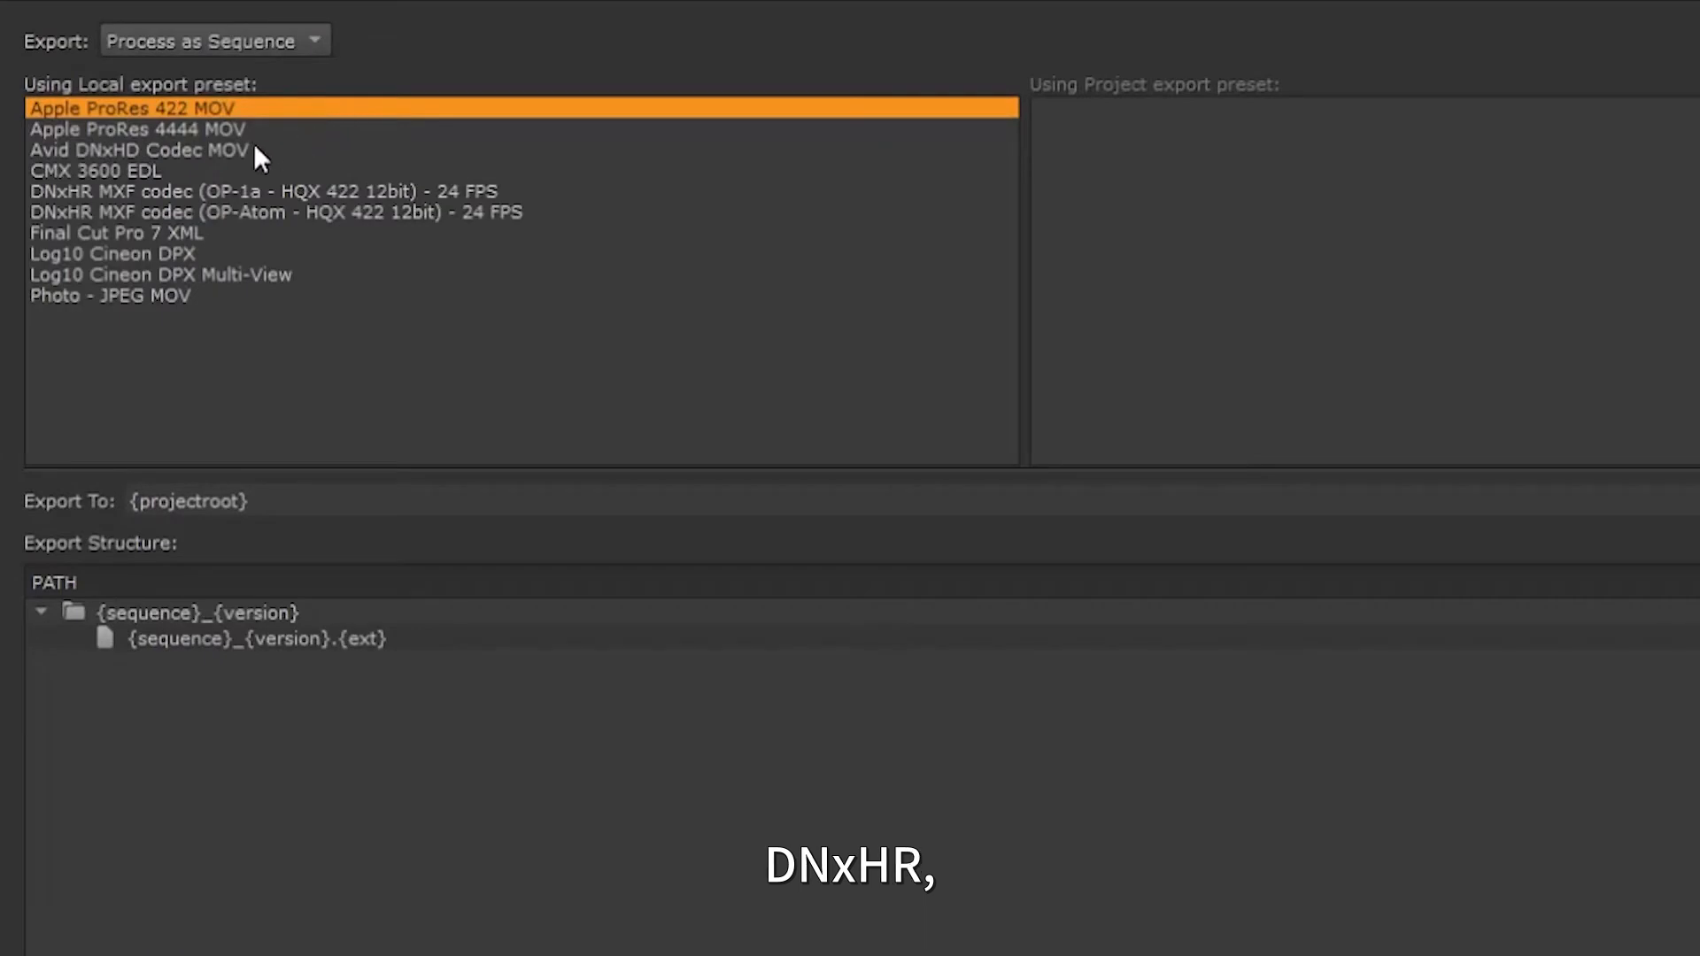
left_click(158, 148)
left_click(149, 190)
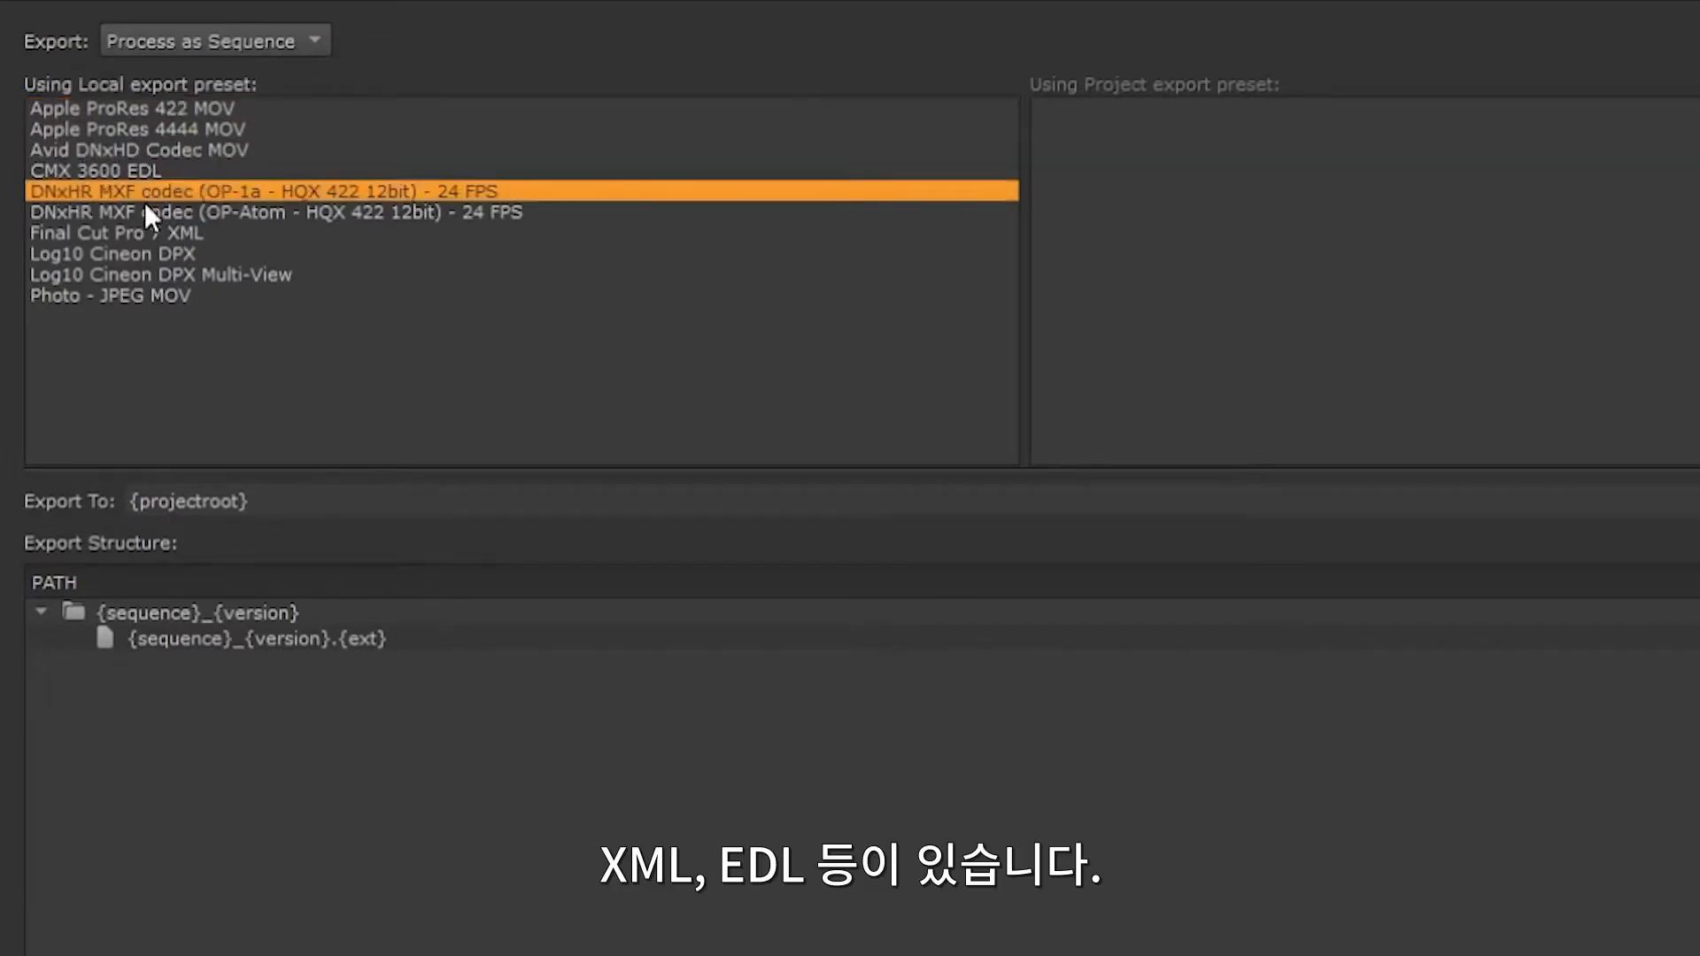
left_click(139, 234)
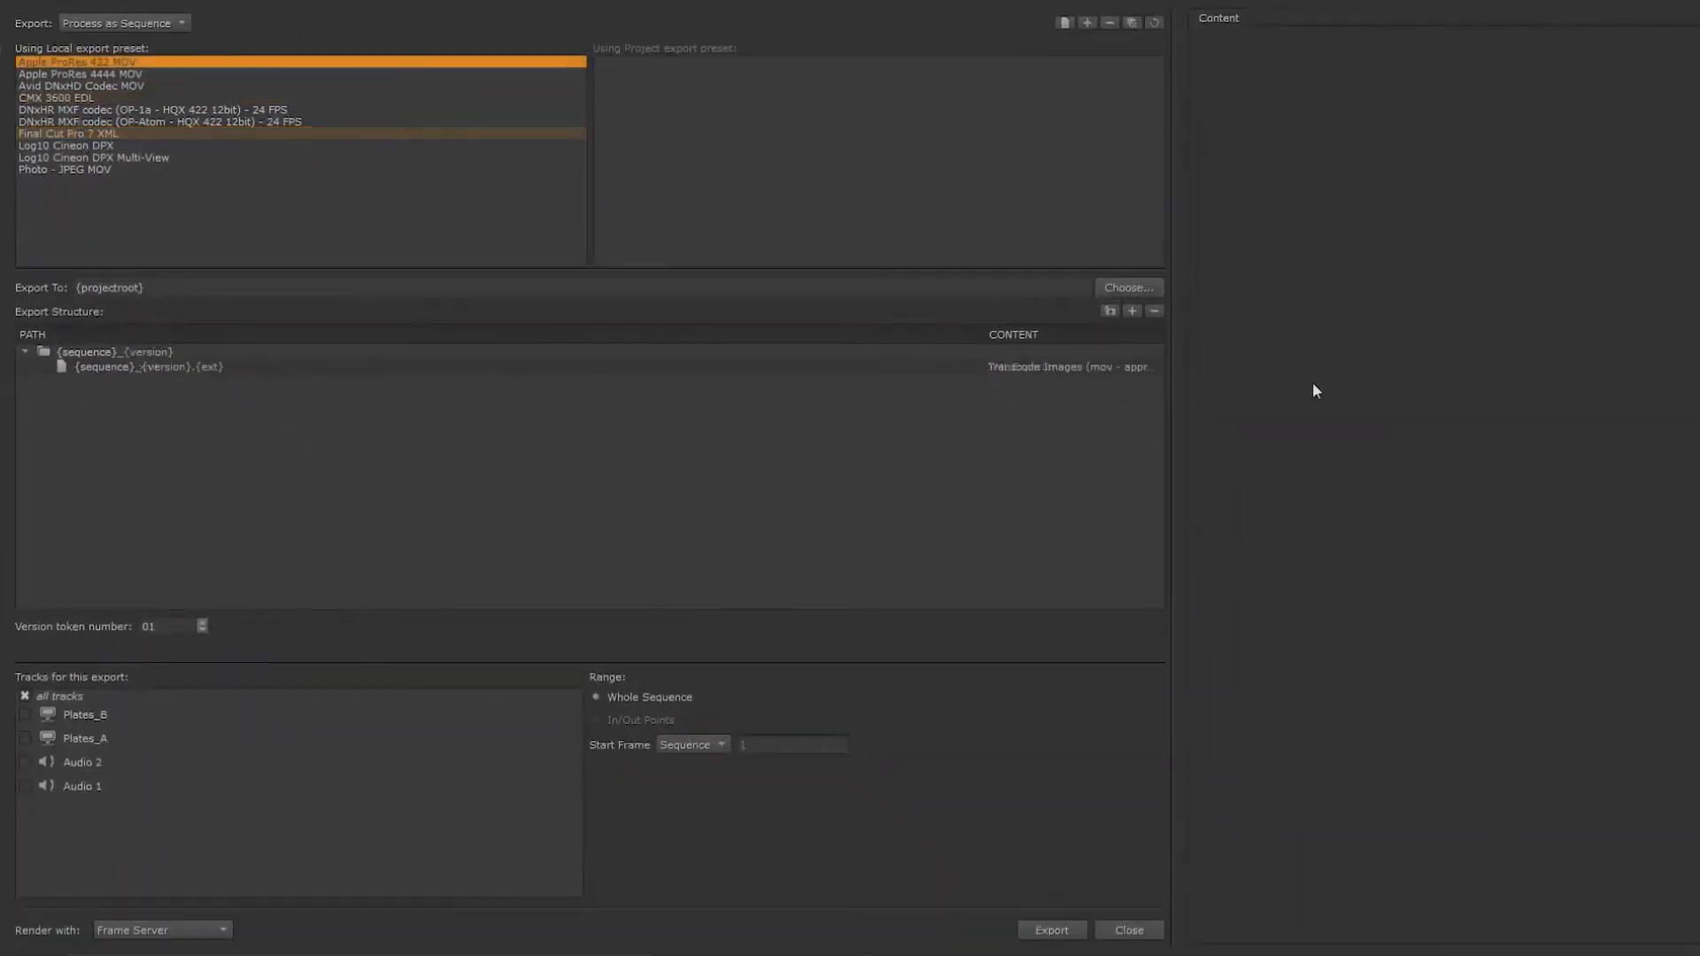
Step: Review the content types of the Apple ProRes 422 MOV preset and change its transcode codec to Avid DNxHR
left_click(1066, 368)
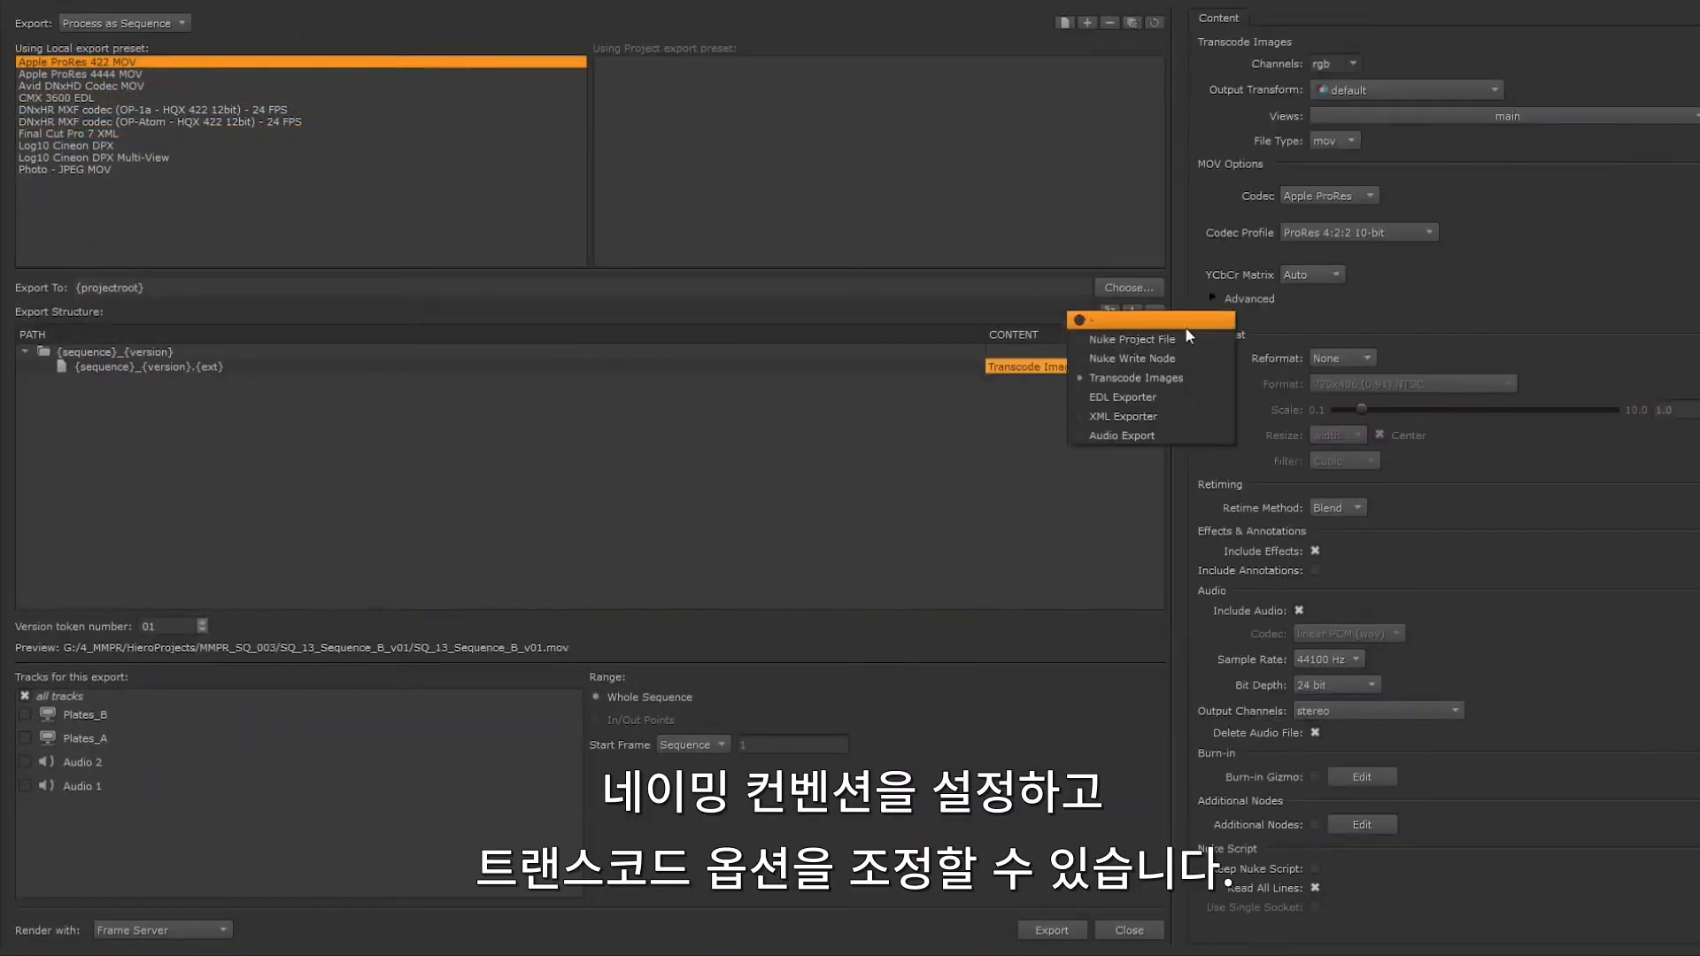
left_click(1512, 294)
left_click(1379, 234)
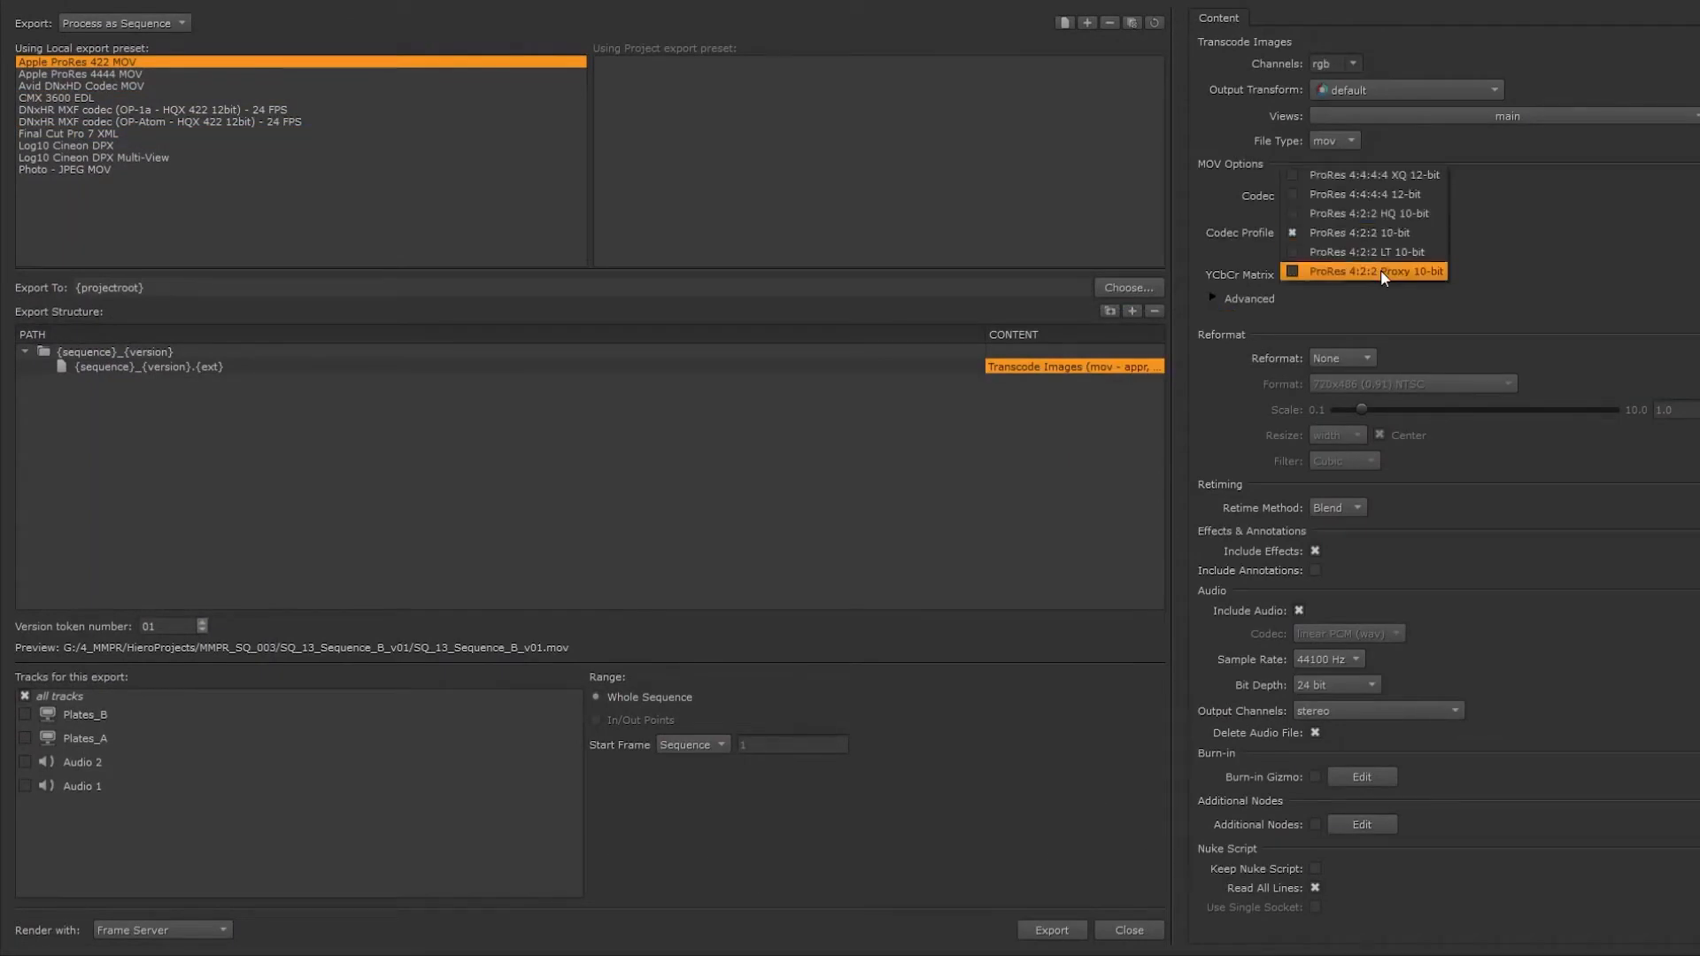
left_click(1380, 255)
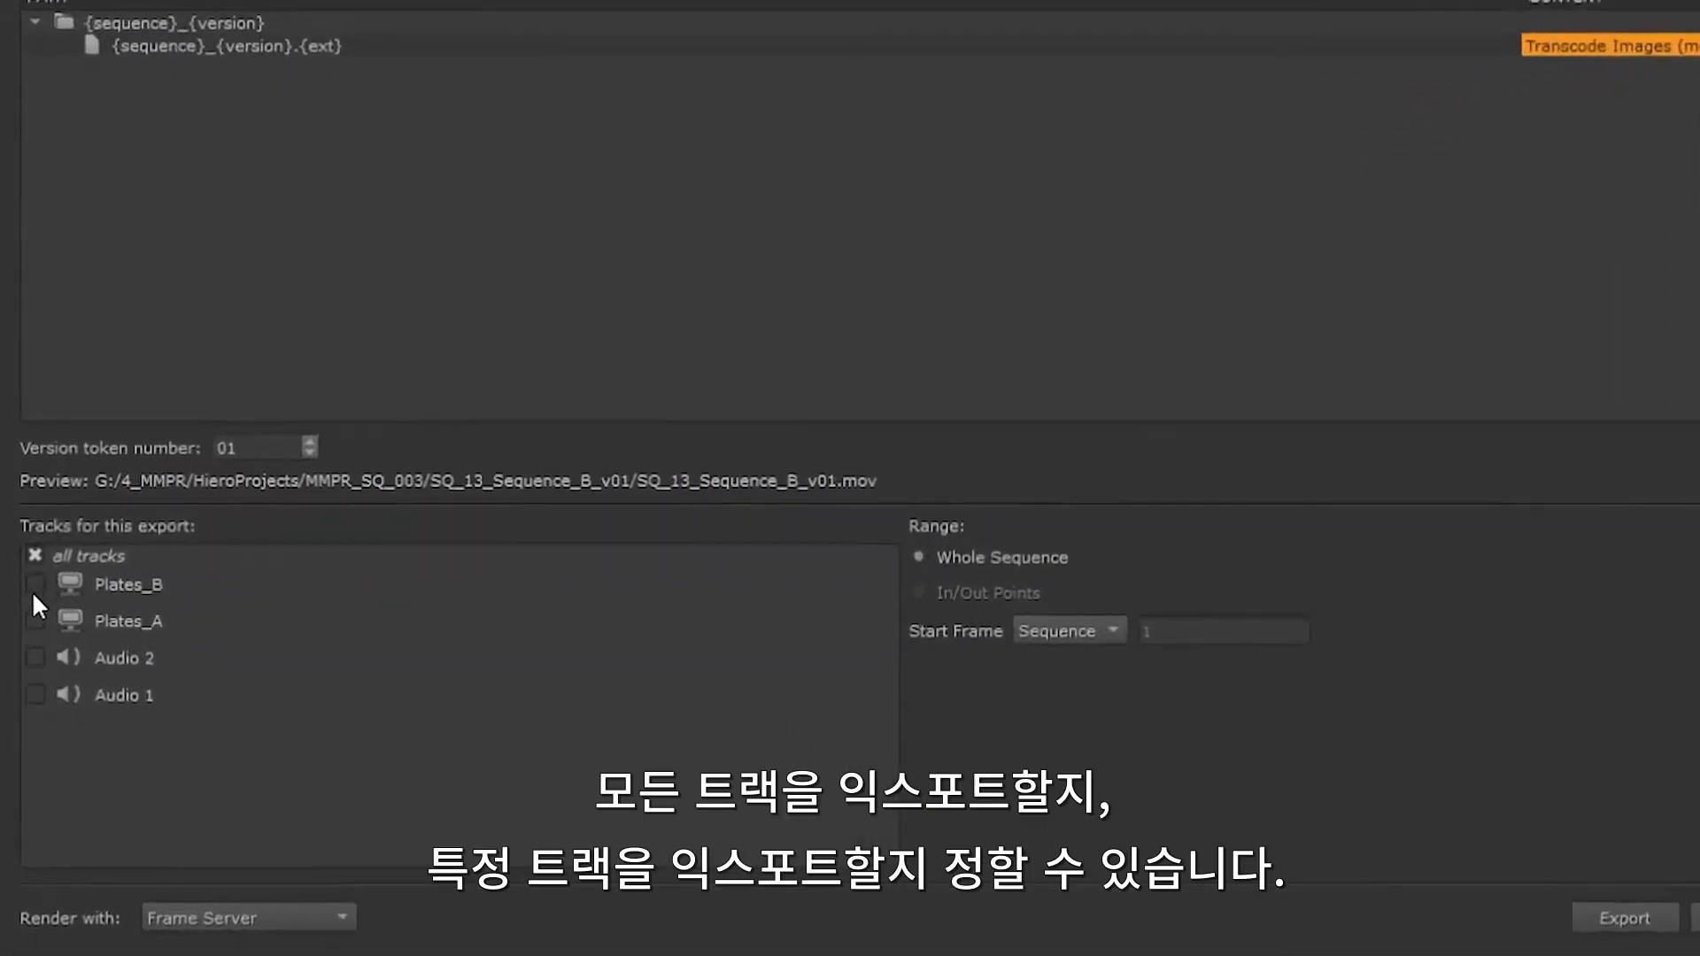
Step: Toggle the exported tracks between Plates_B and all tracks, and switch the start frame to Custom
left_click(36, 585)
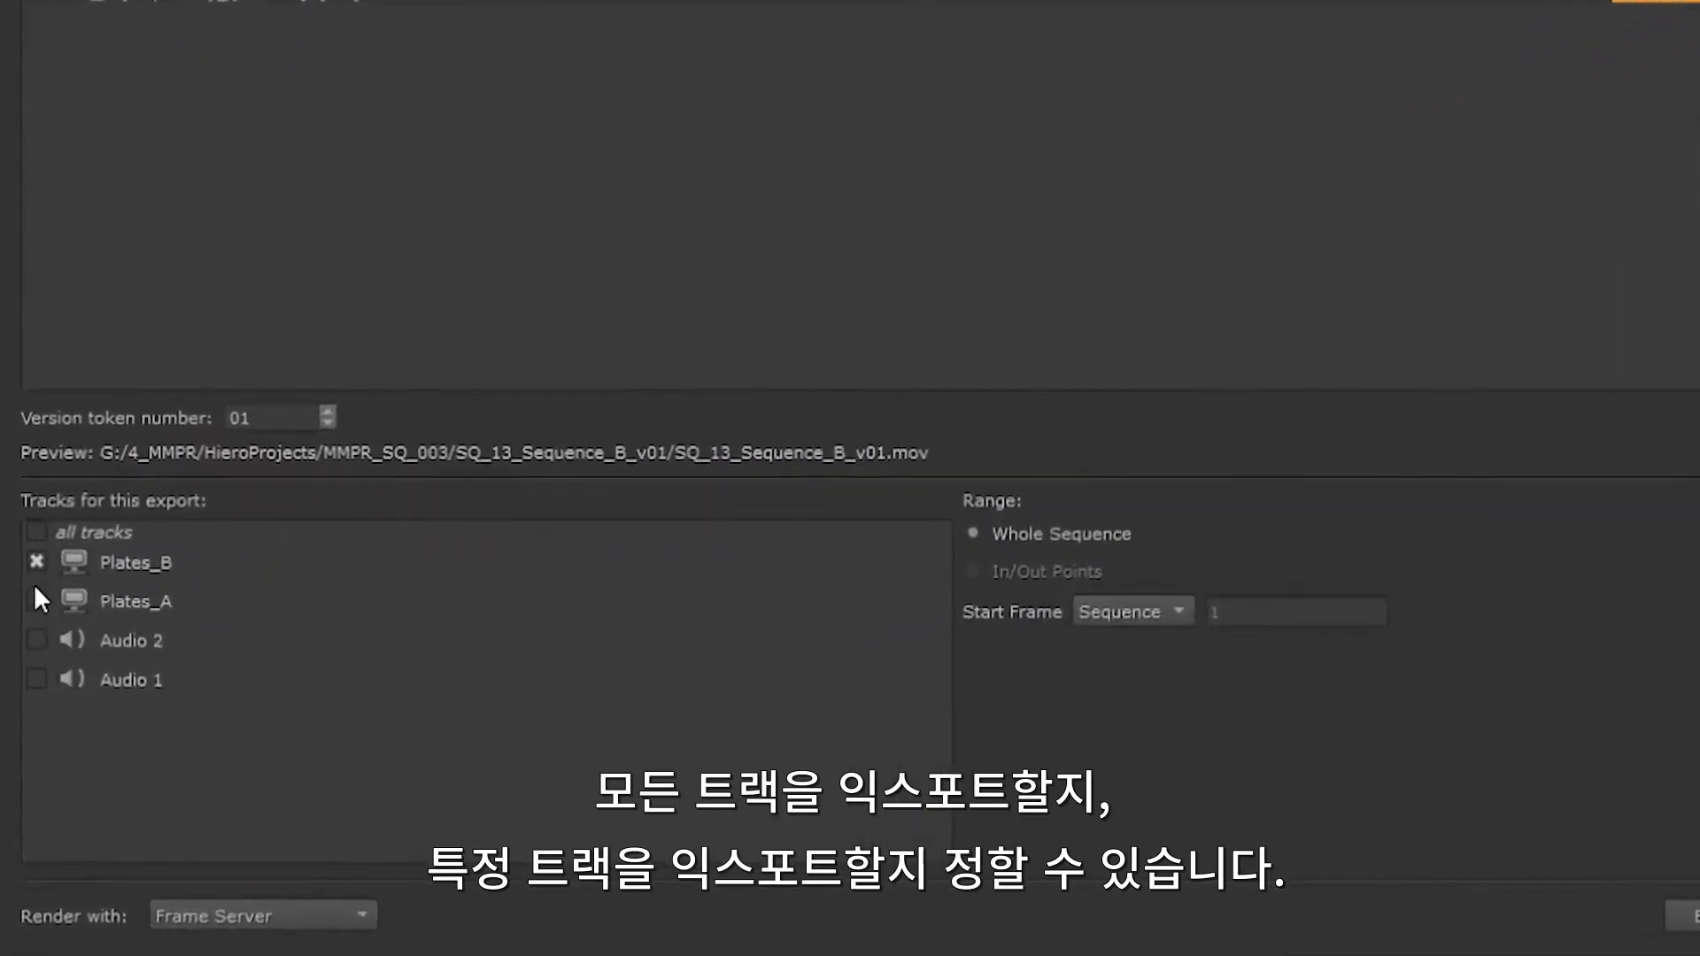
left_click(36, 532)
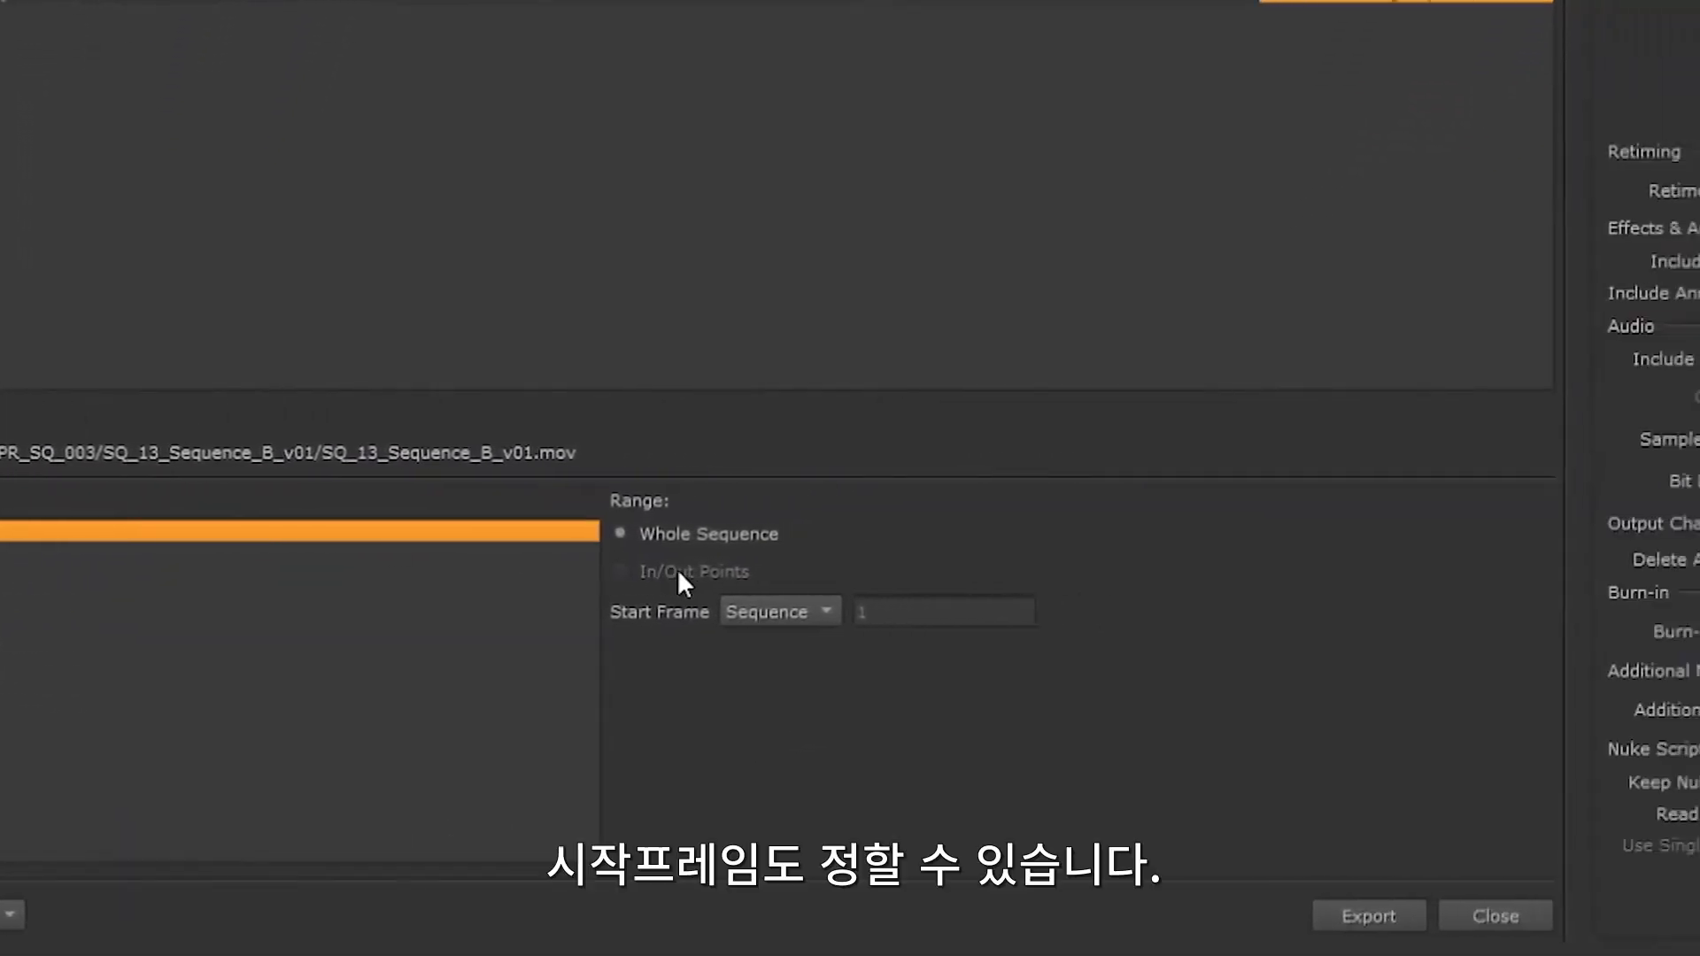
left_click(777, 611)
left_click(783, 632)
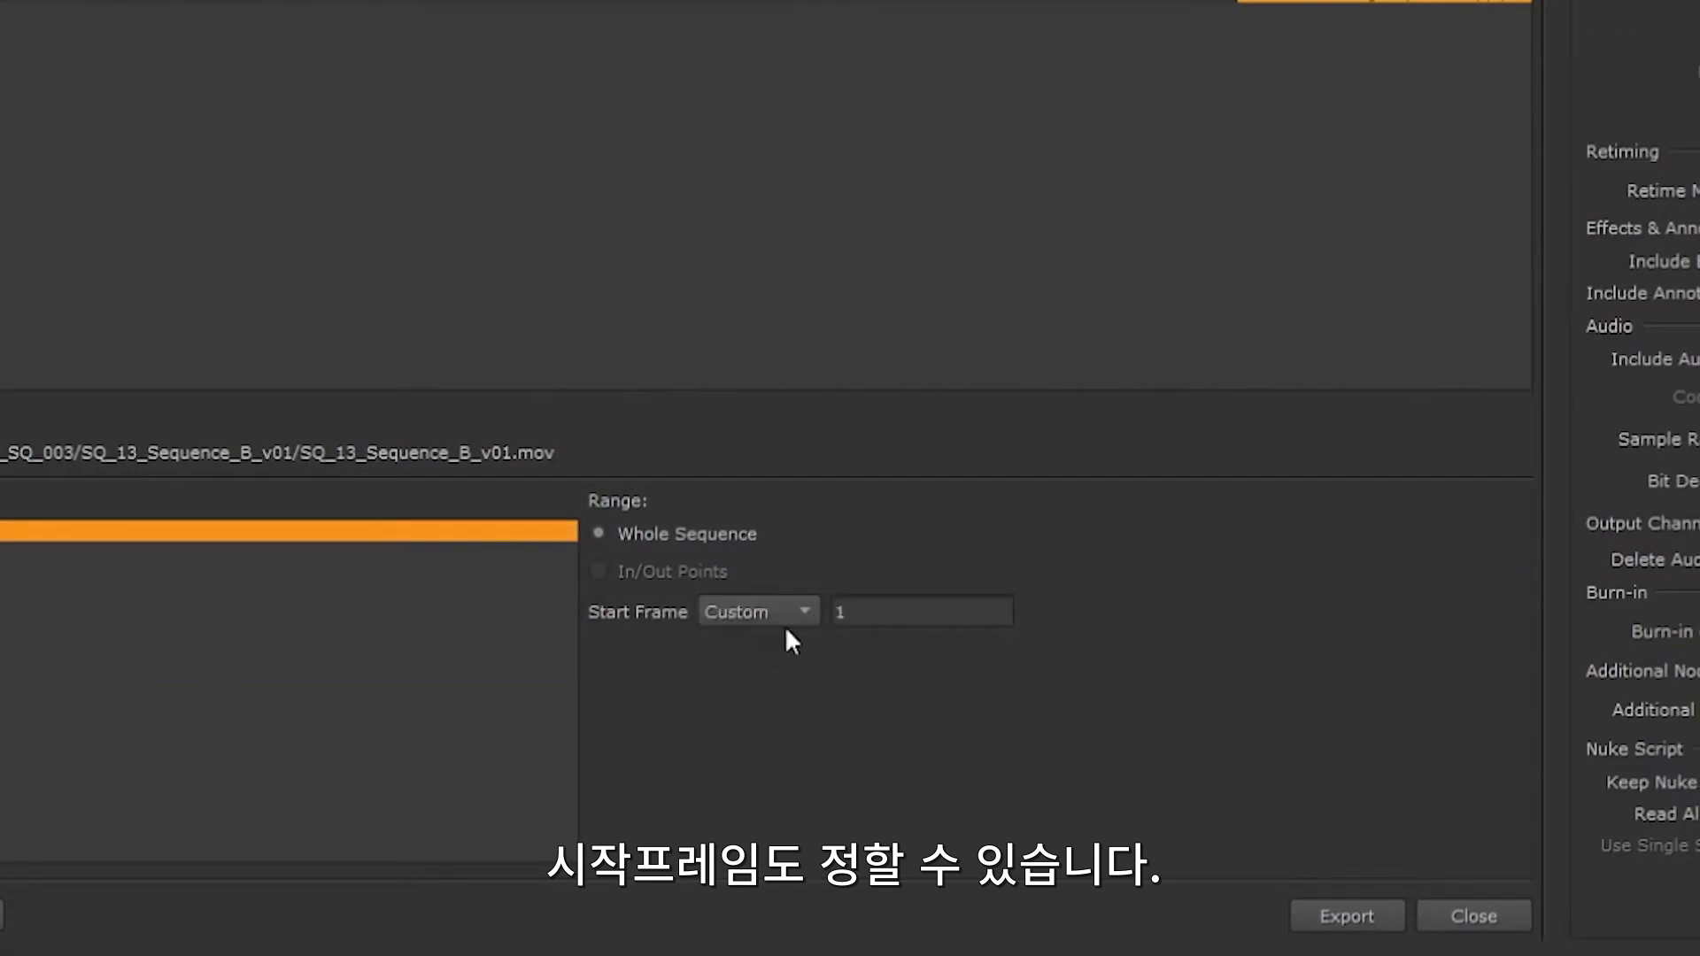
left_click_drag(912, 610, 760, 624)
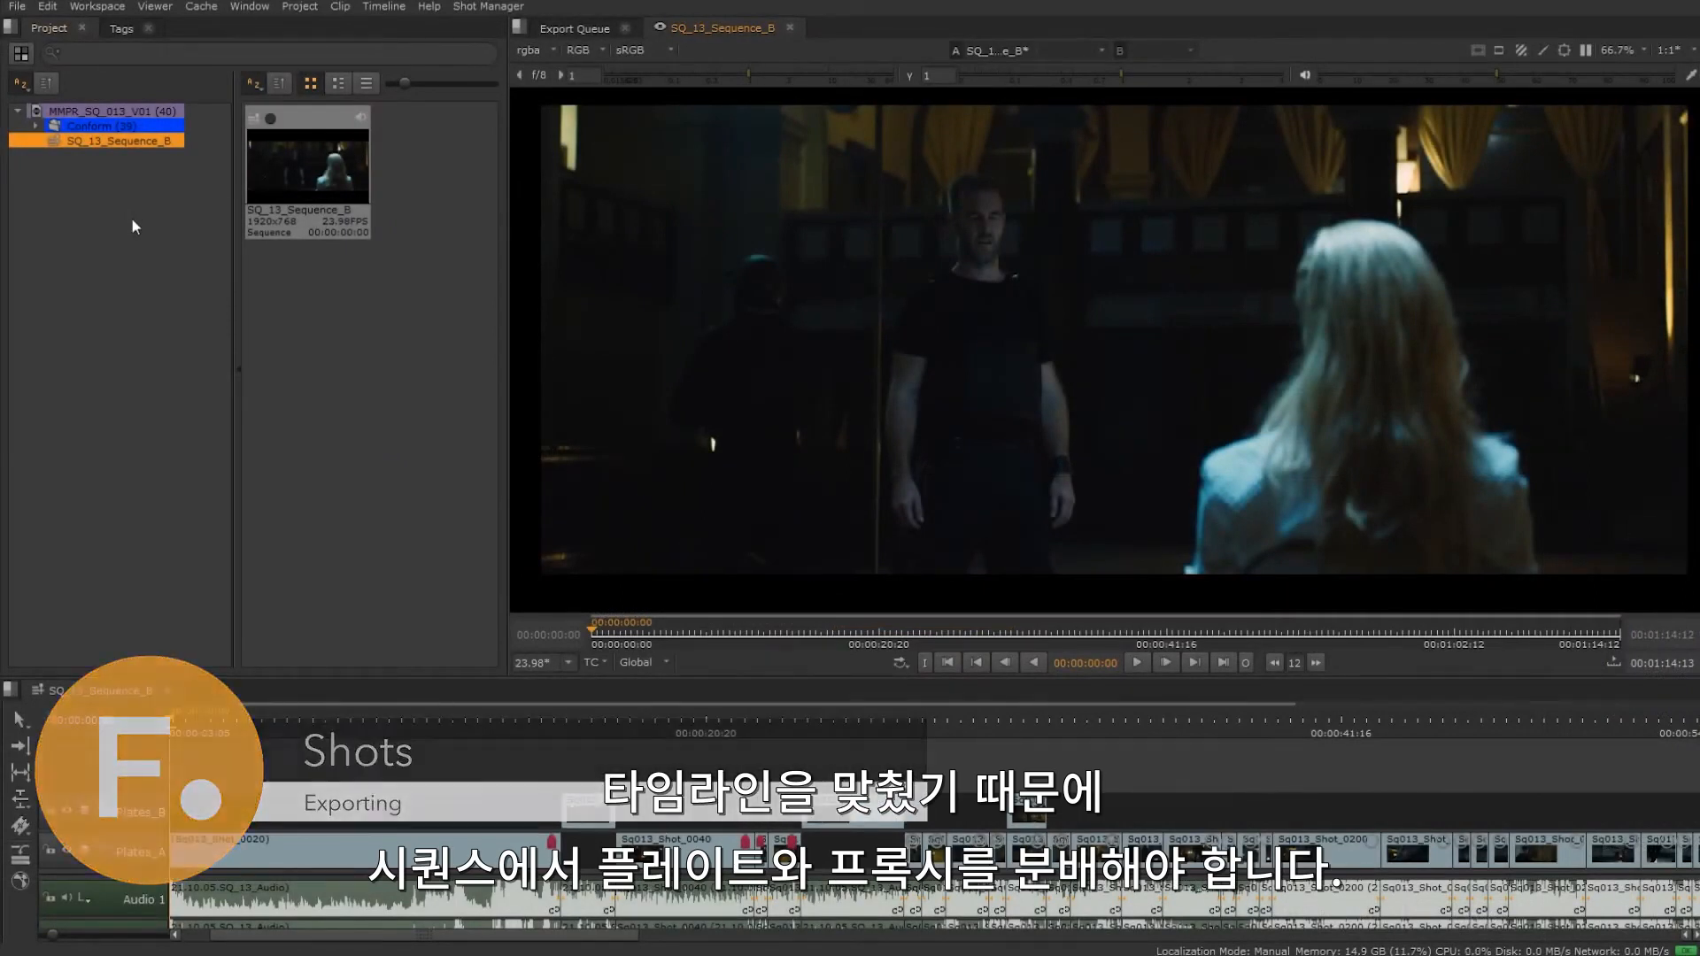
Step: Open the export settings for SQ_13_Sequence_B and set the export to Process as Shots
right_click(124, 139)
left_click(188, 346)
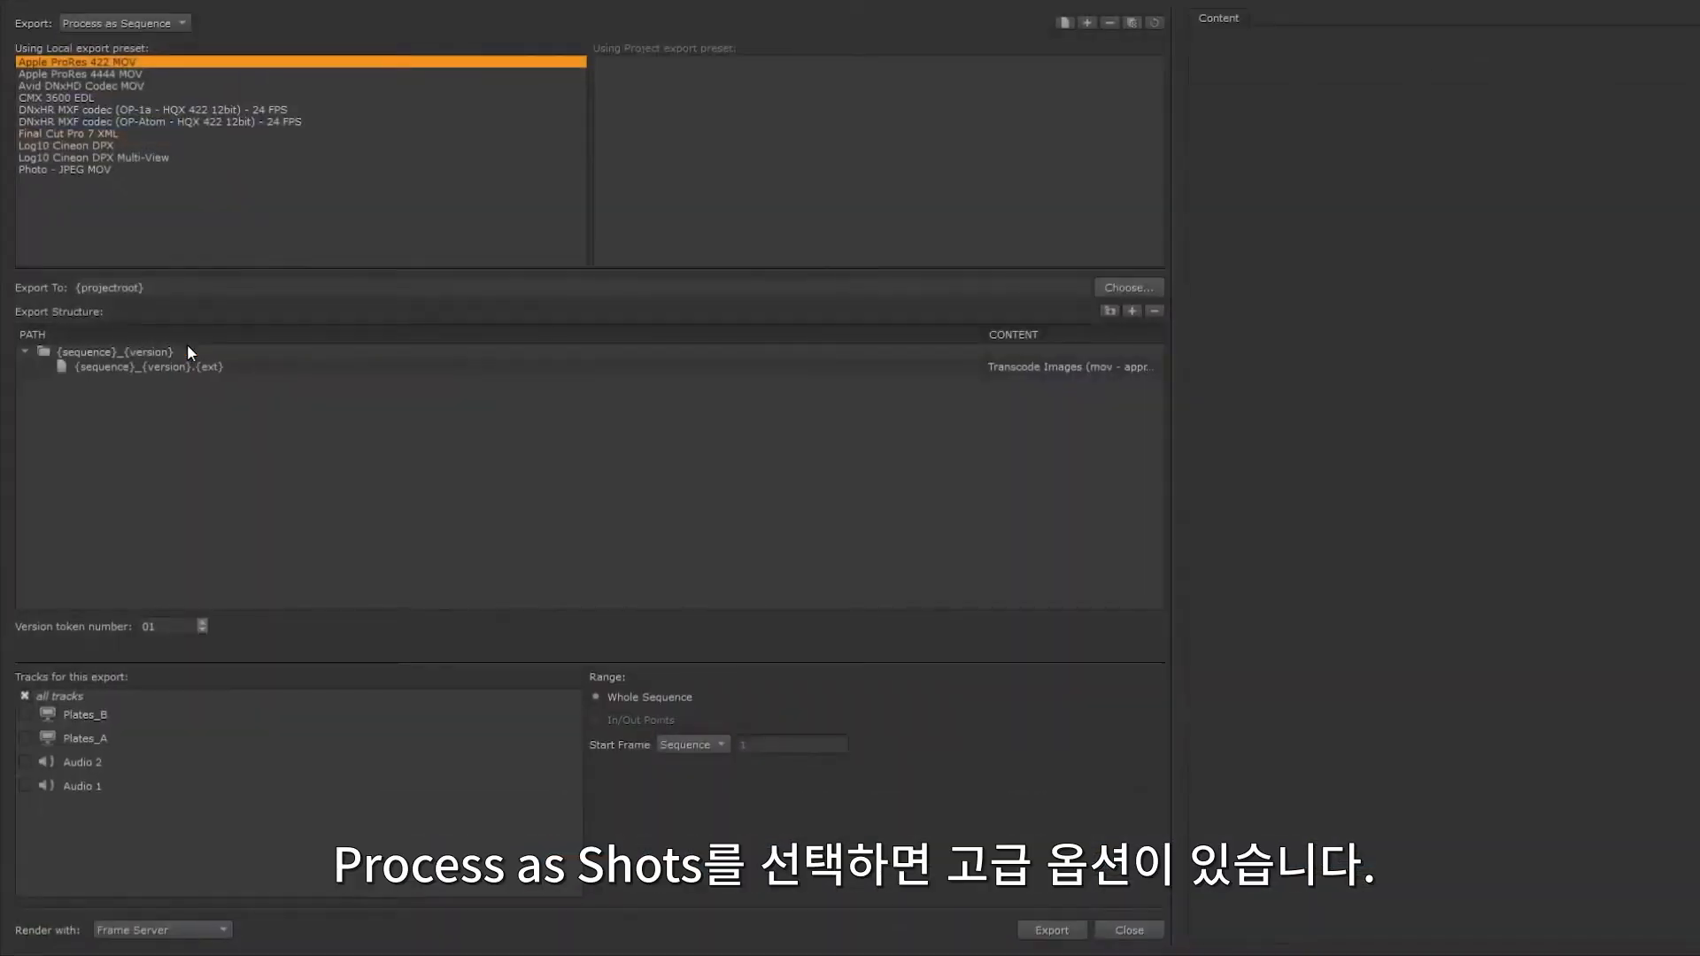
left_click(151, 26)
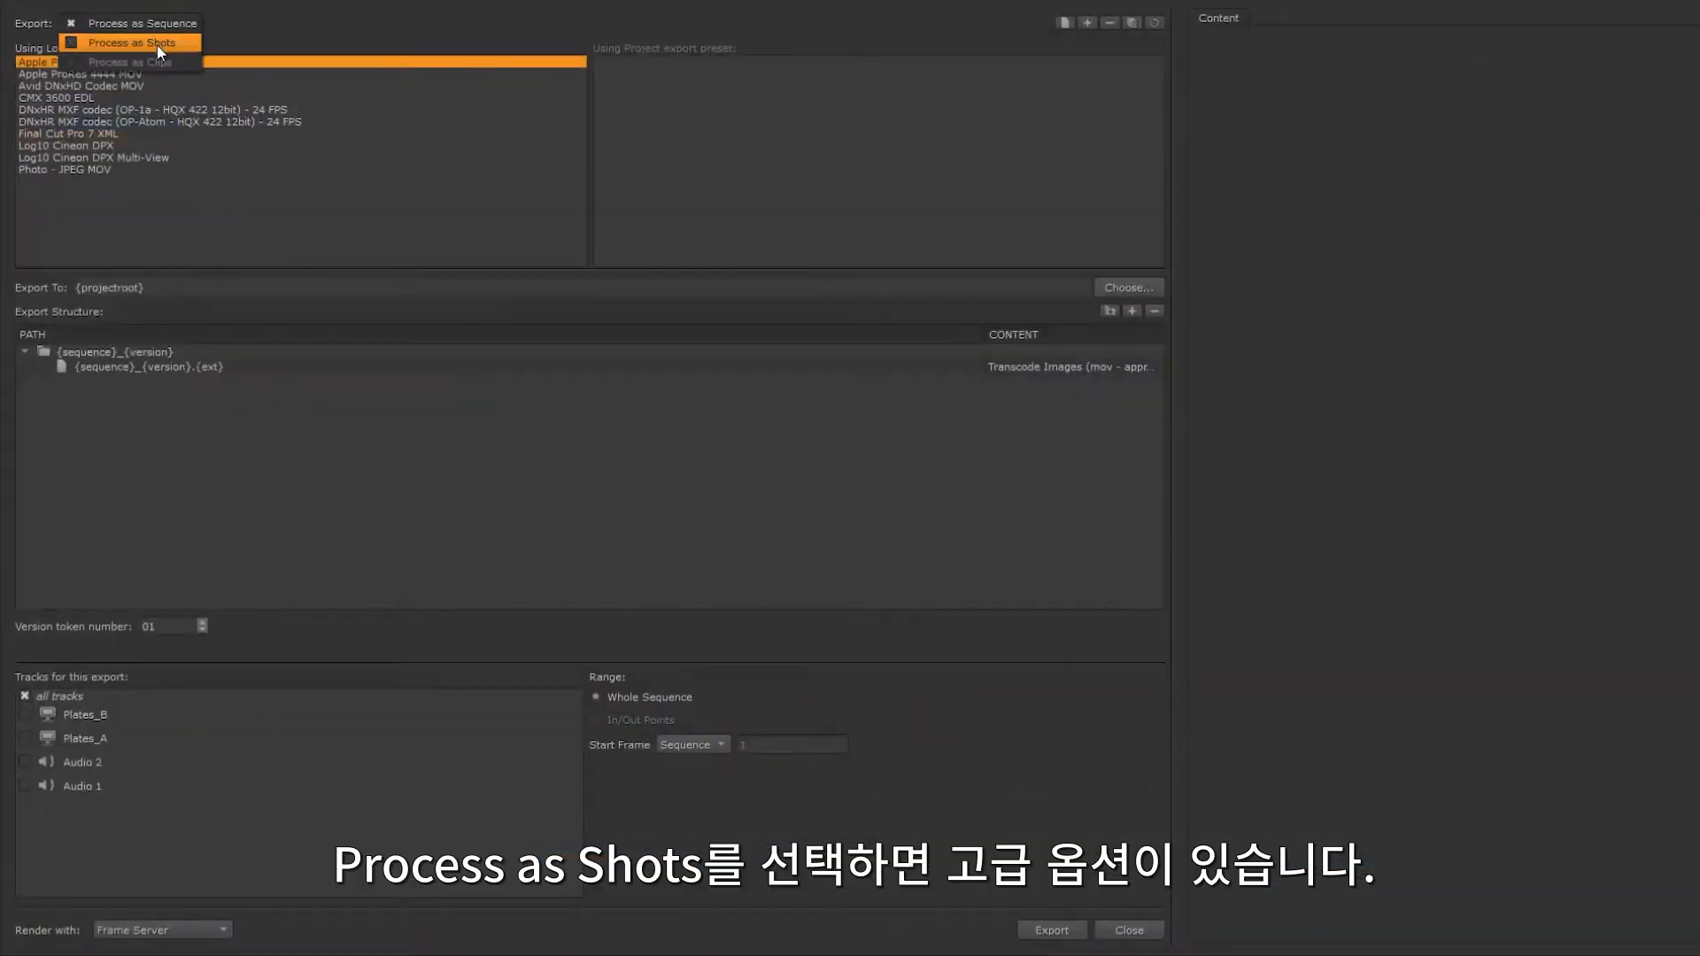
left_click(156, 44)
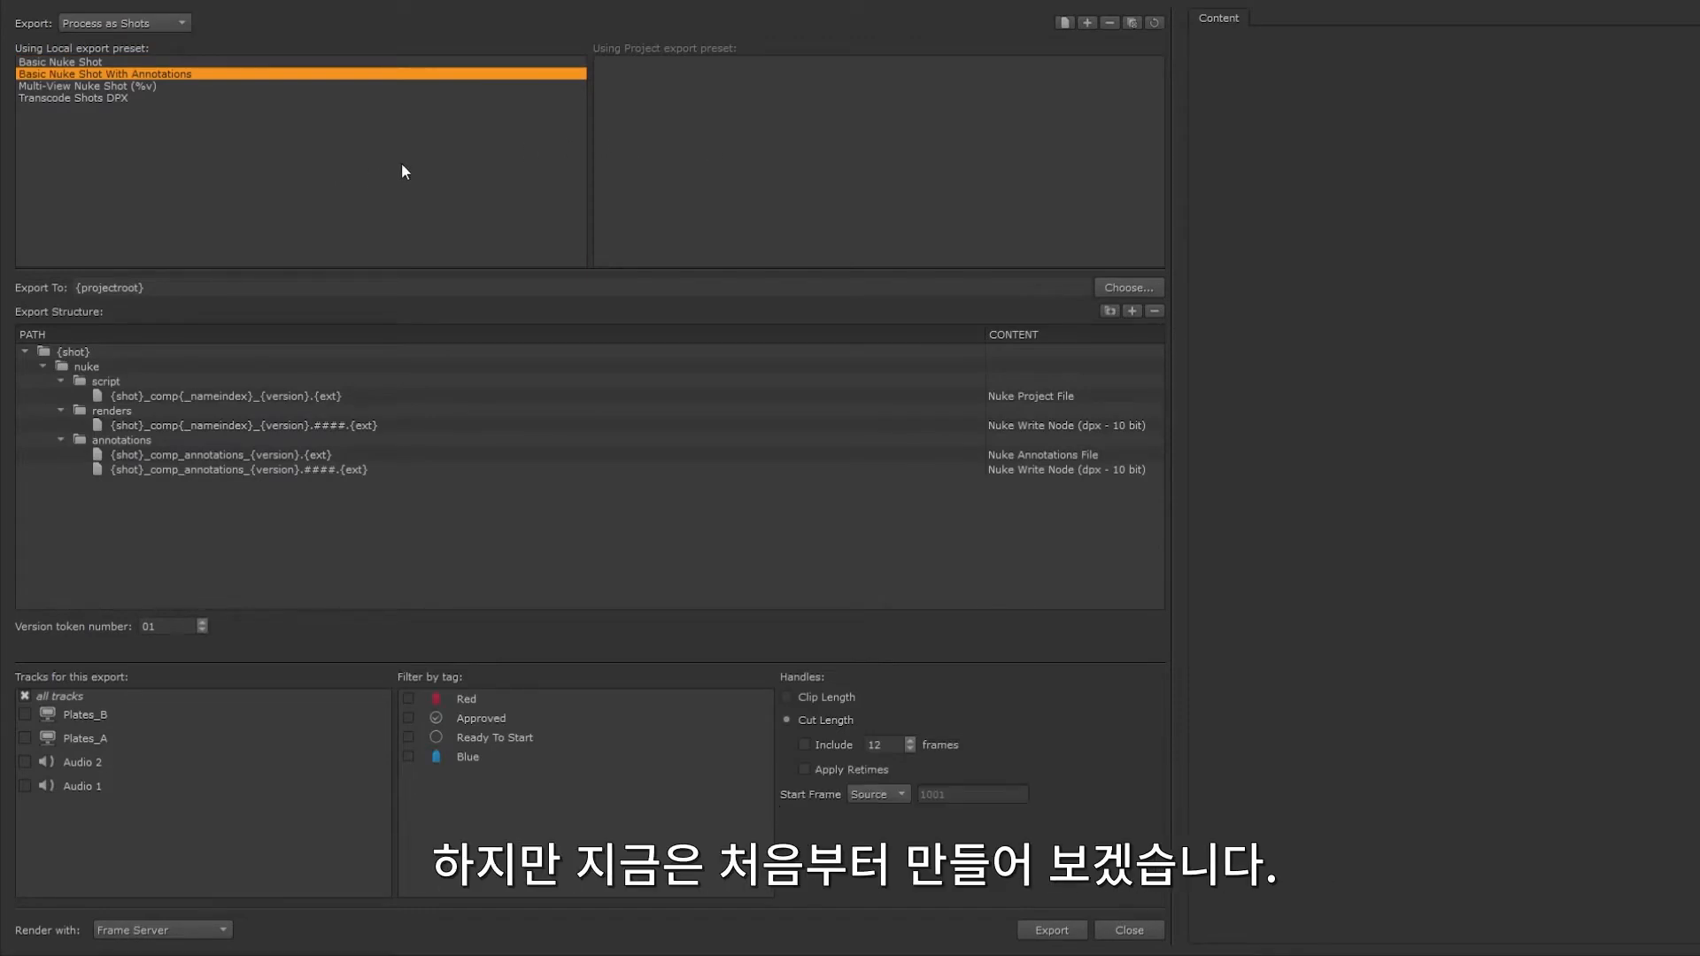
Step: Create a new local export preset named Plate_Distribution
left_click(1087, 23)
type("Plate_Distribution")
key("Return")
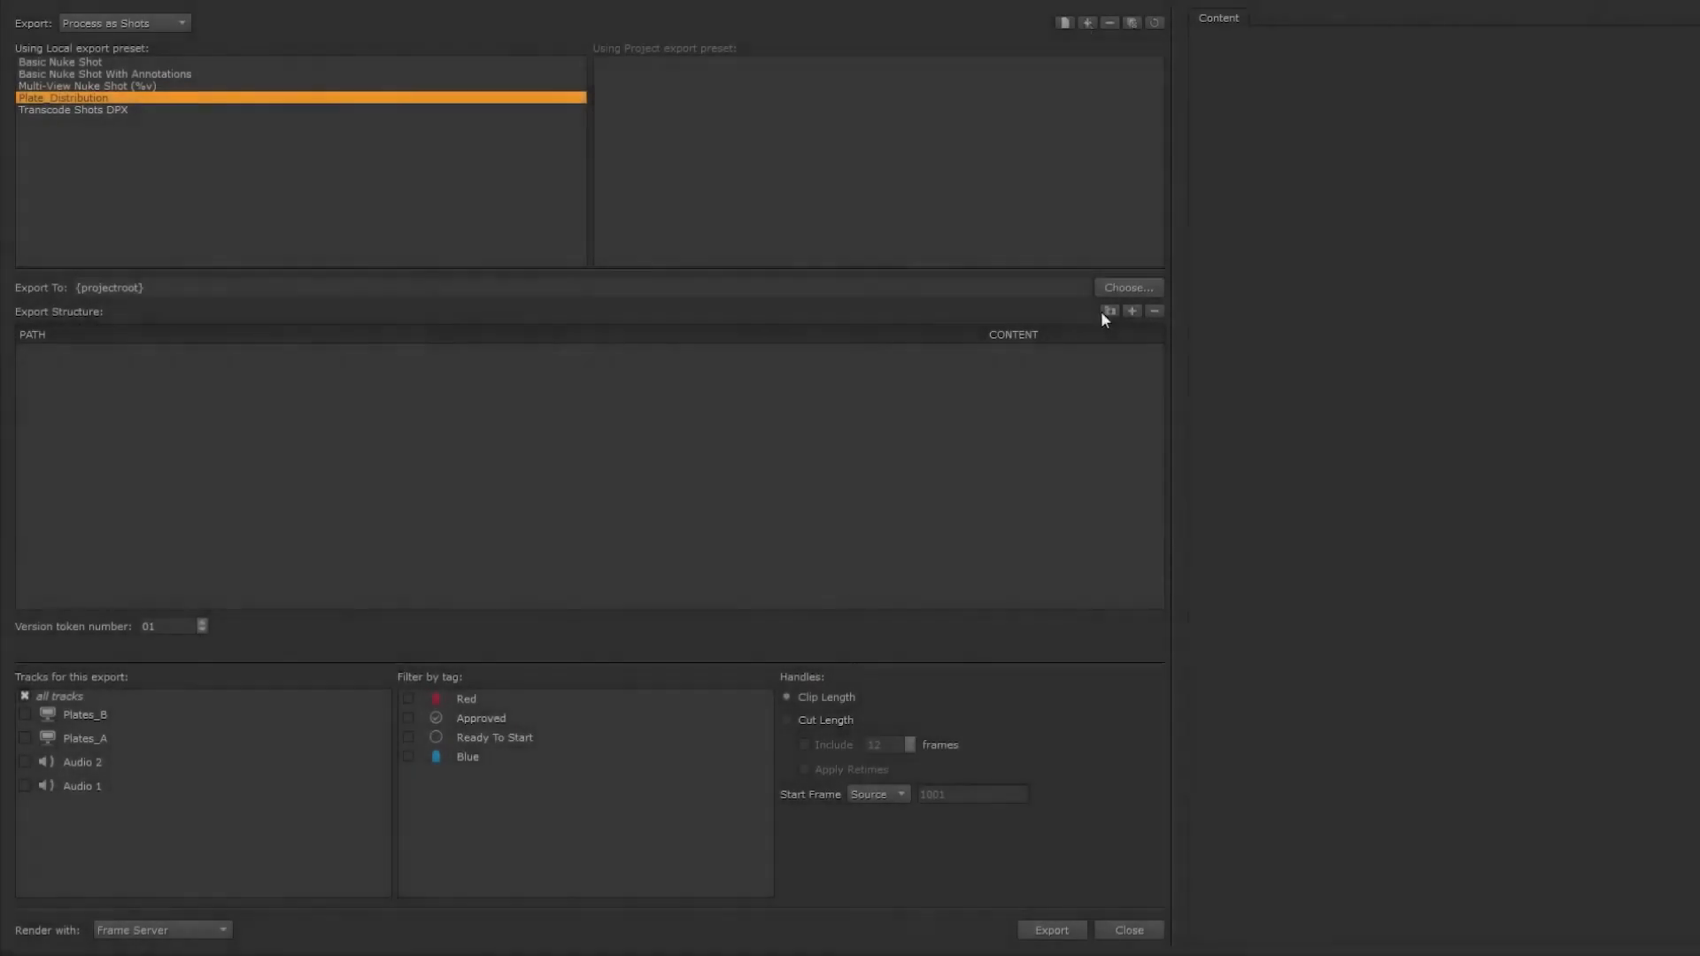
Step: Add a {shot} folder to the export structure with a Full_Resolution subfolder inside it
left_click(1105, 314)
type("{shot")
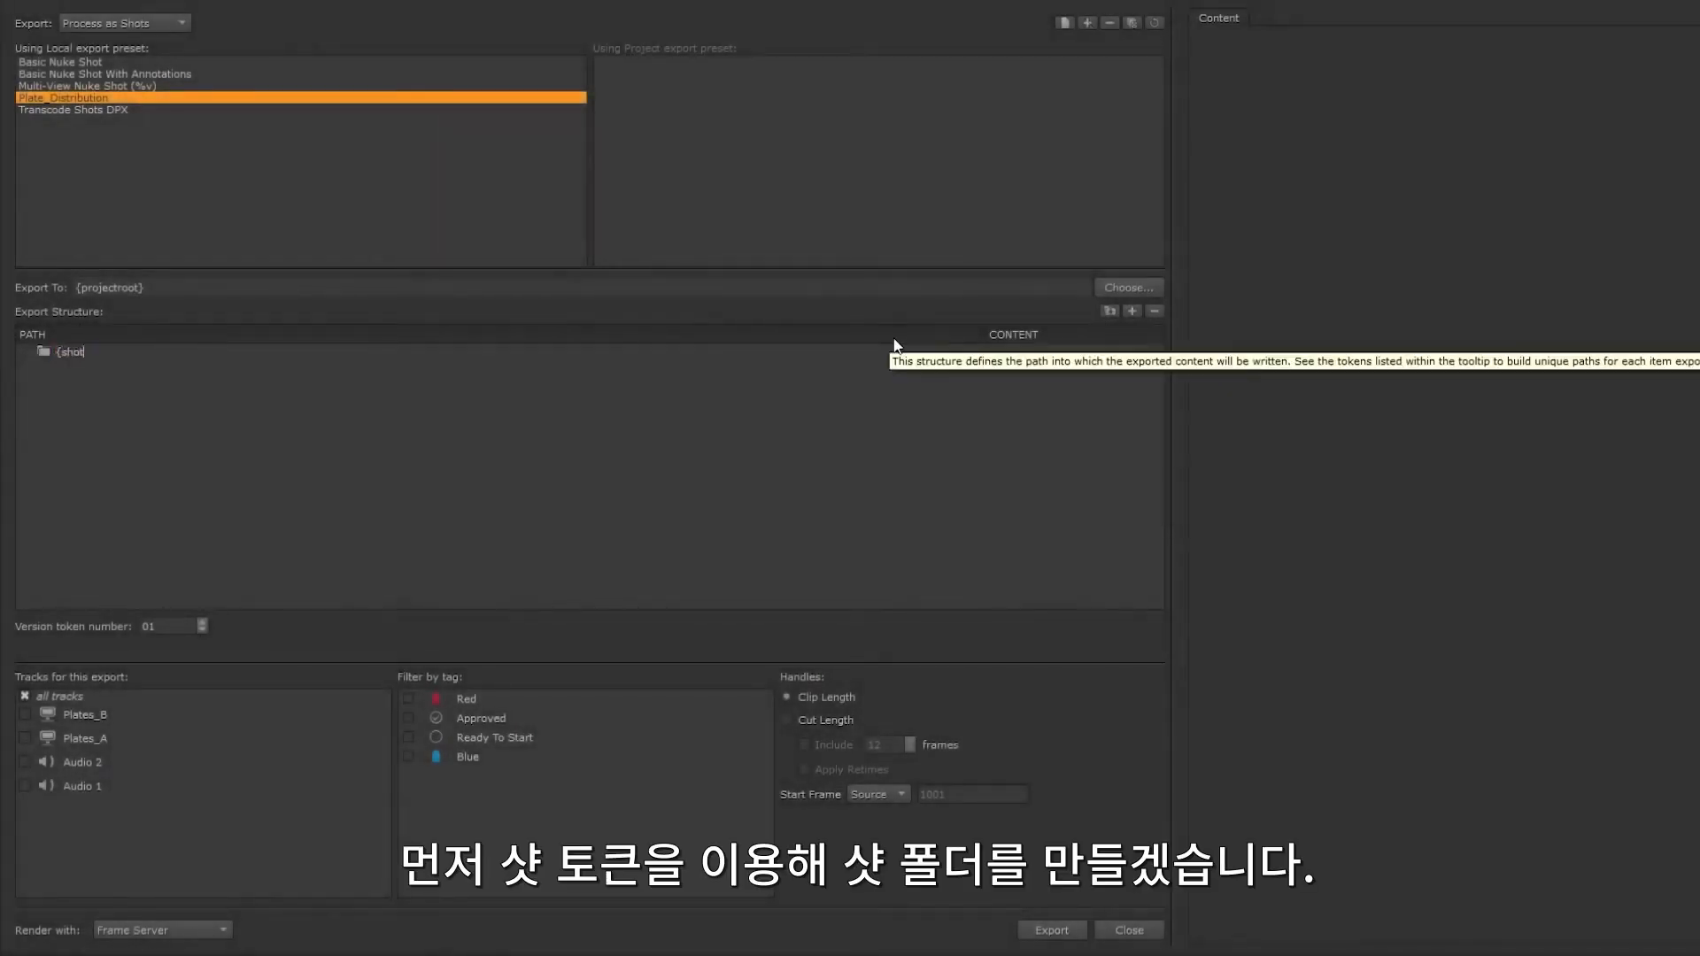
left_click(1108, 312)
type("Full")
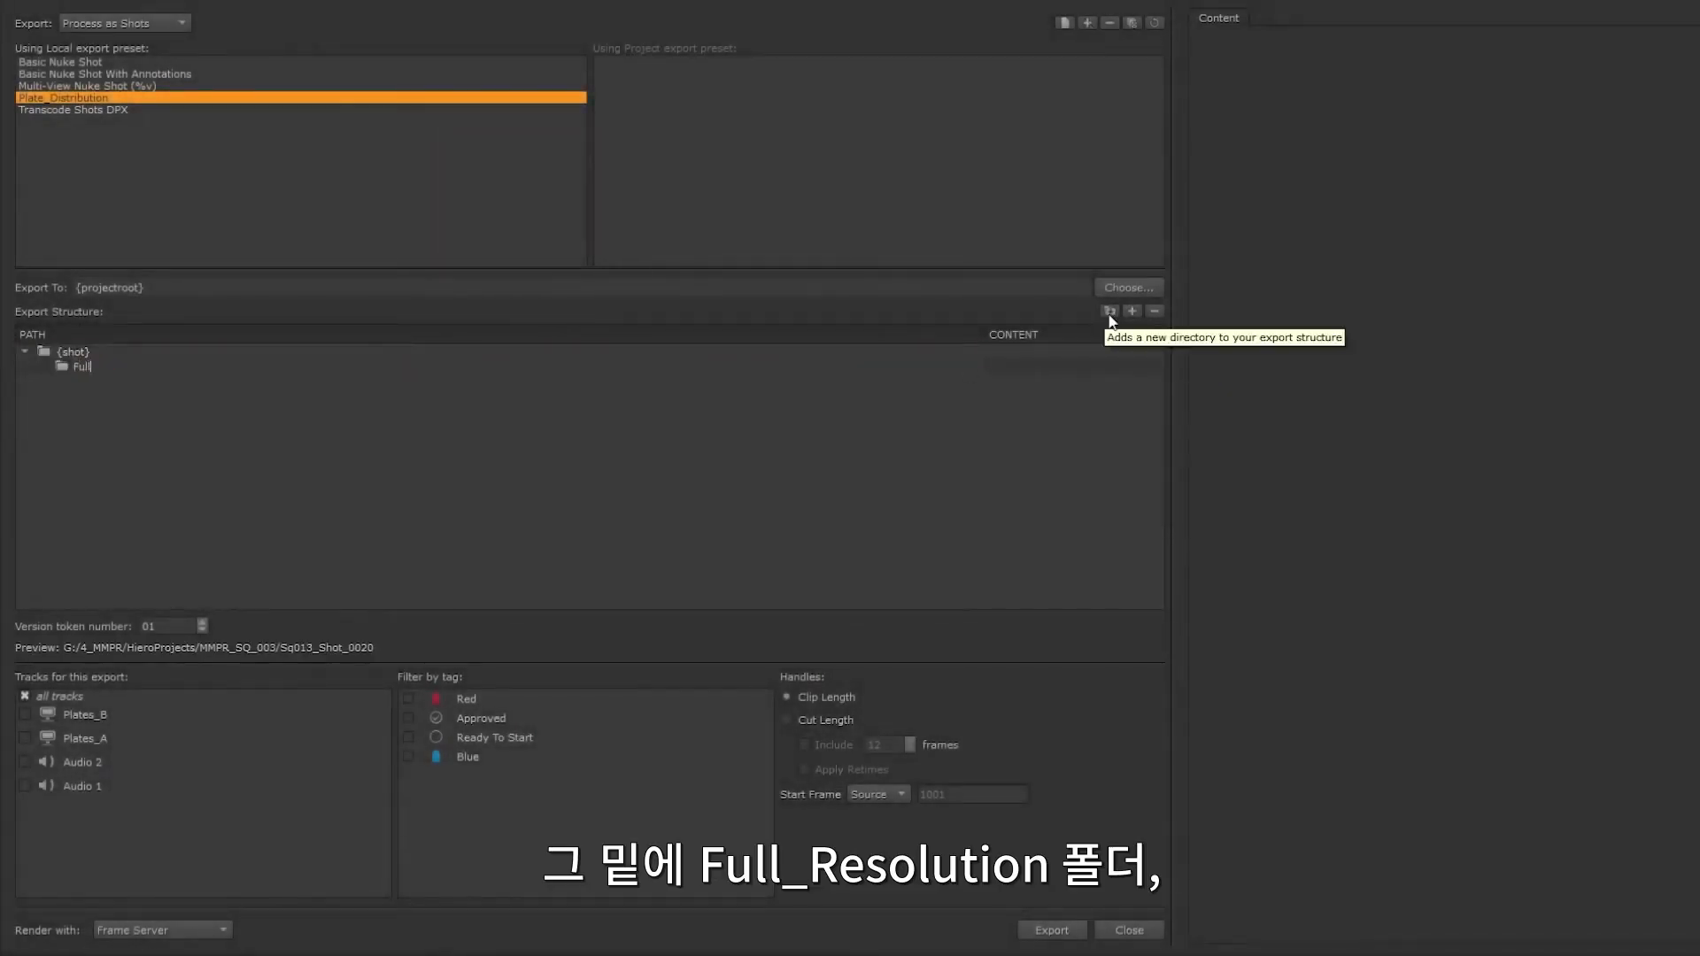
type("_Resolution")
Step: Add Low_Resolution and Audio subfolders under the {shot} folder
left_click(1029, 353)
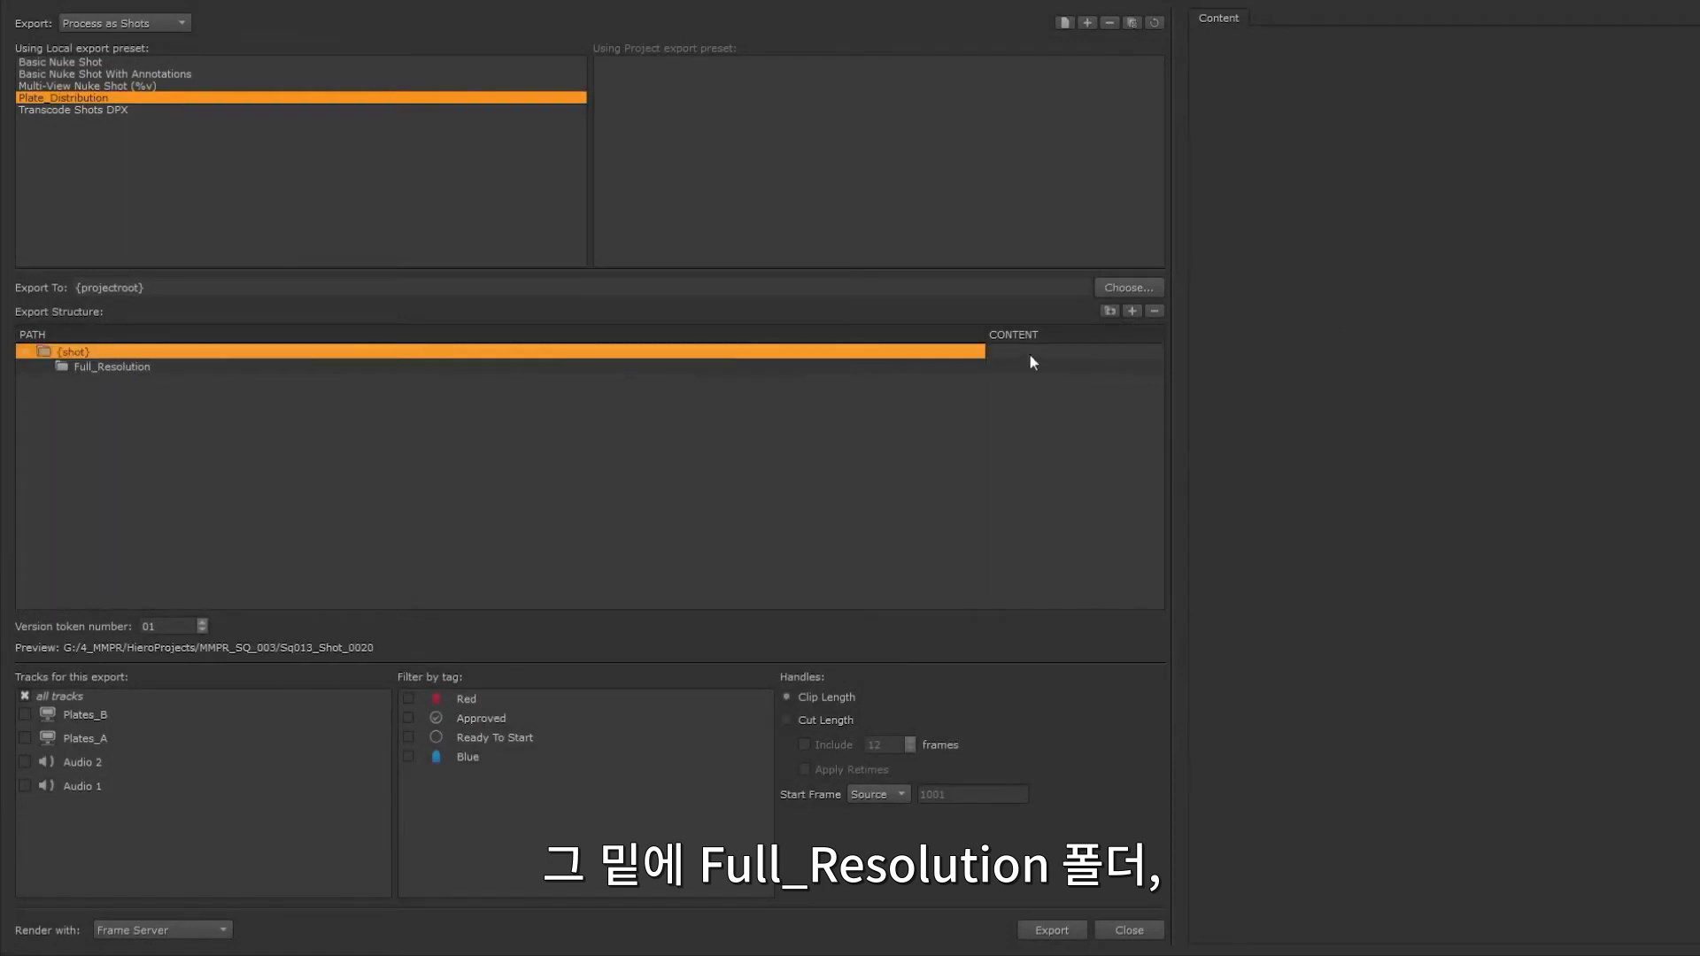
left_click(1108, 310)
type("Low_Resolution")
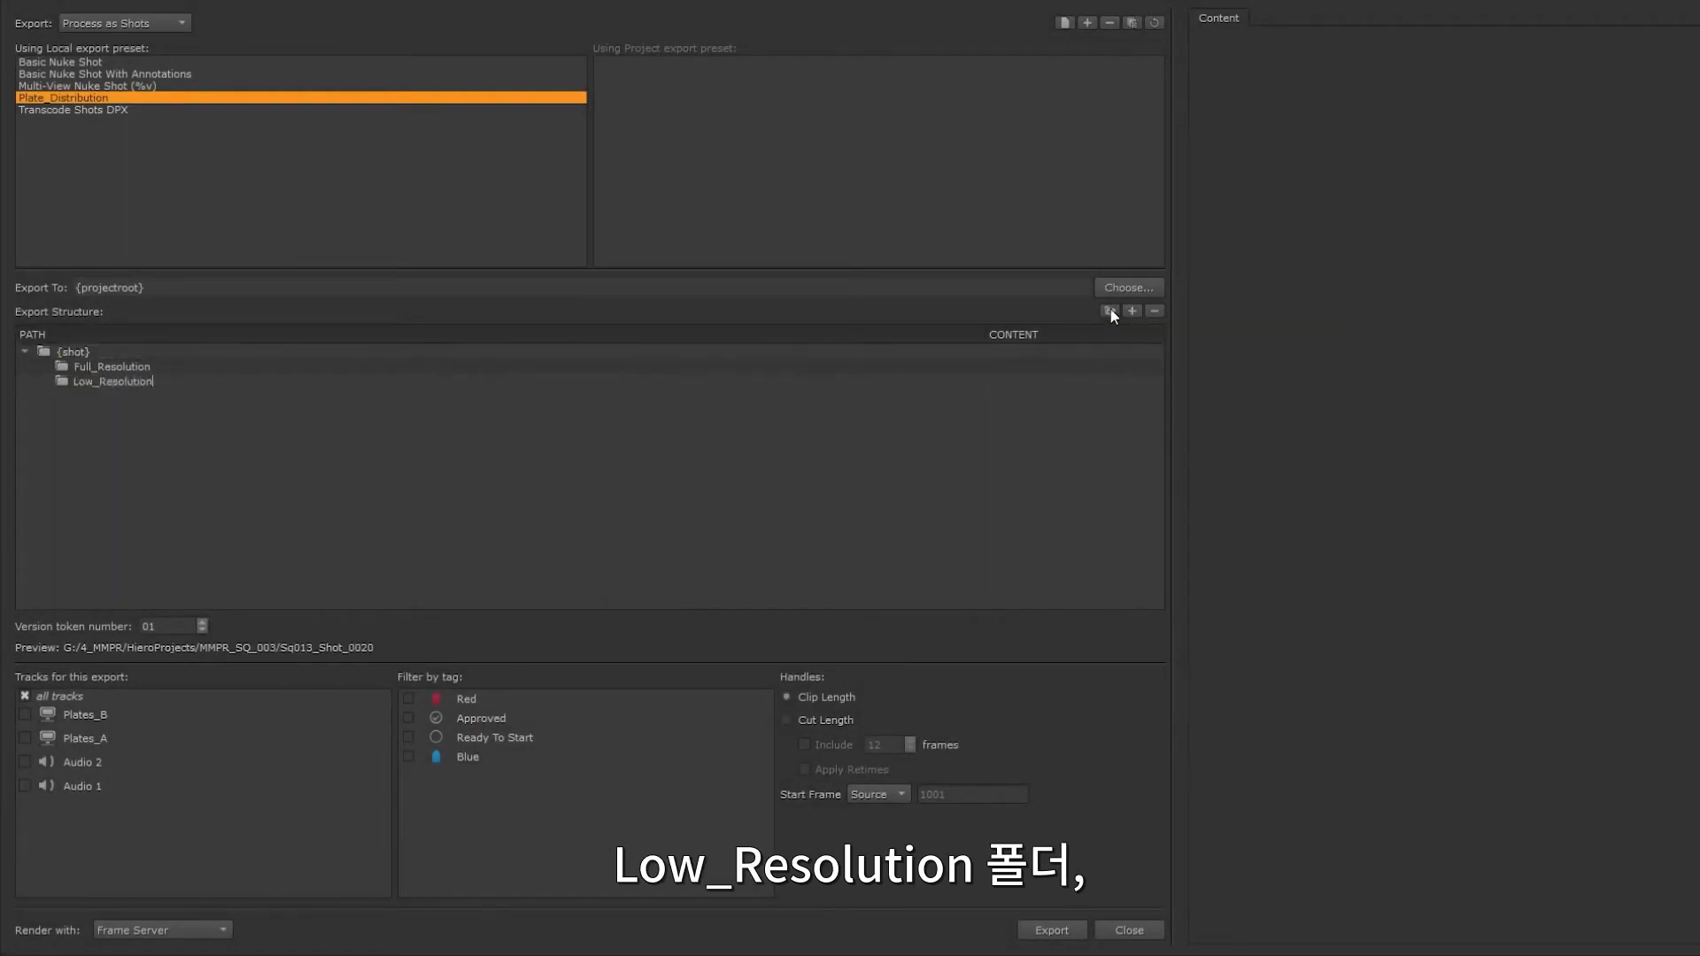
key("Return")
left_click(1108, 311)
type("Audio")
key("Return")
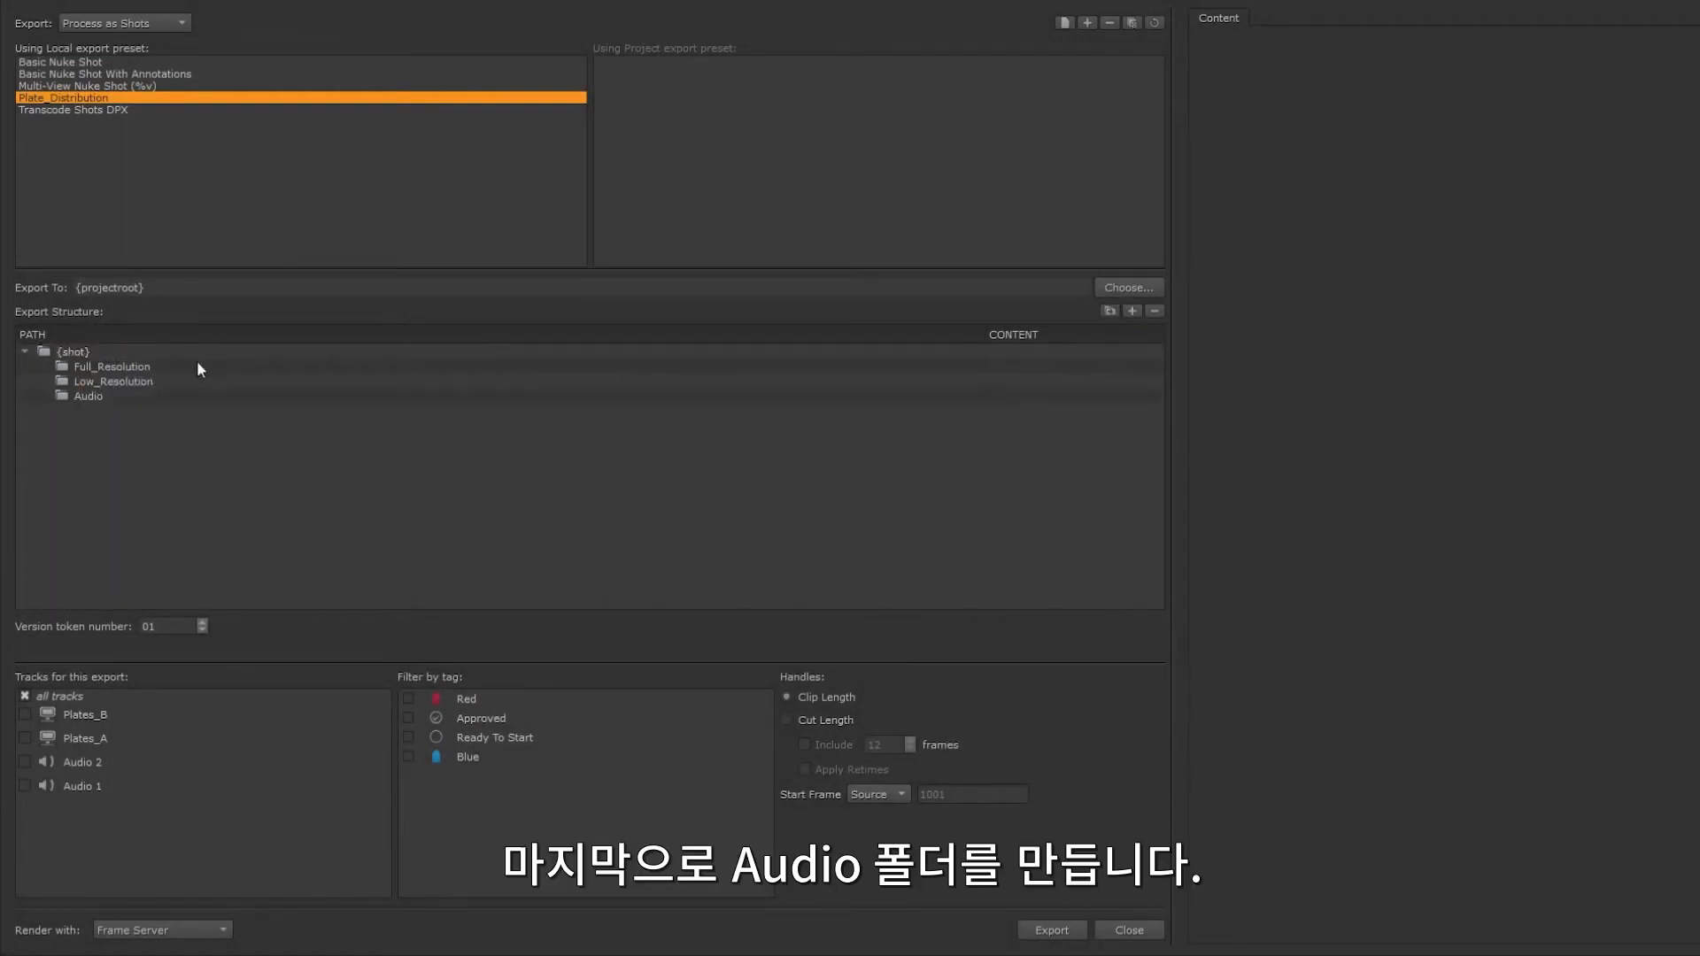
Step: Add a file named {shot}_Full_{version}.####.{ext} to the Full_Resolution folder and set its content to Copy Exporter
left_click(199, 363)
left_click(1132, 310)
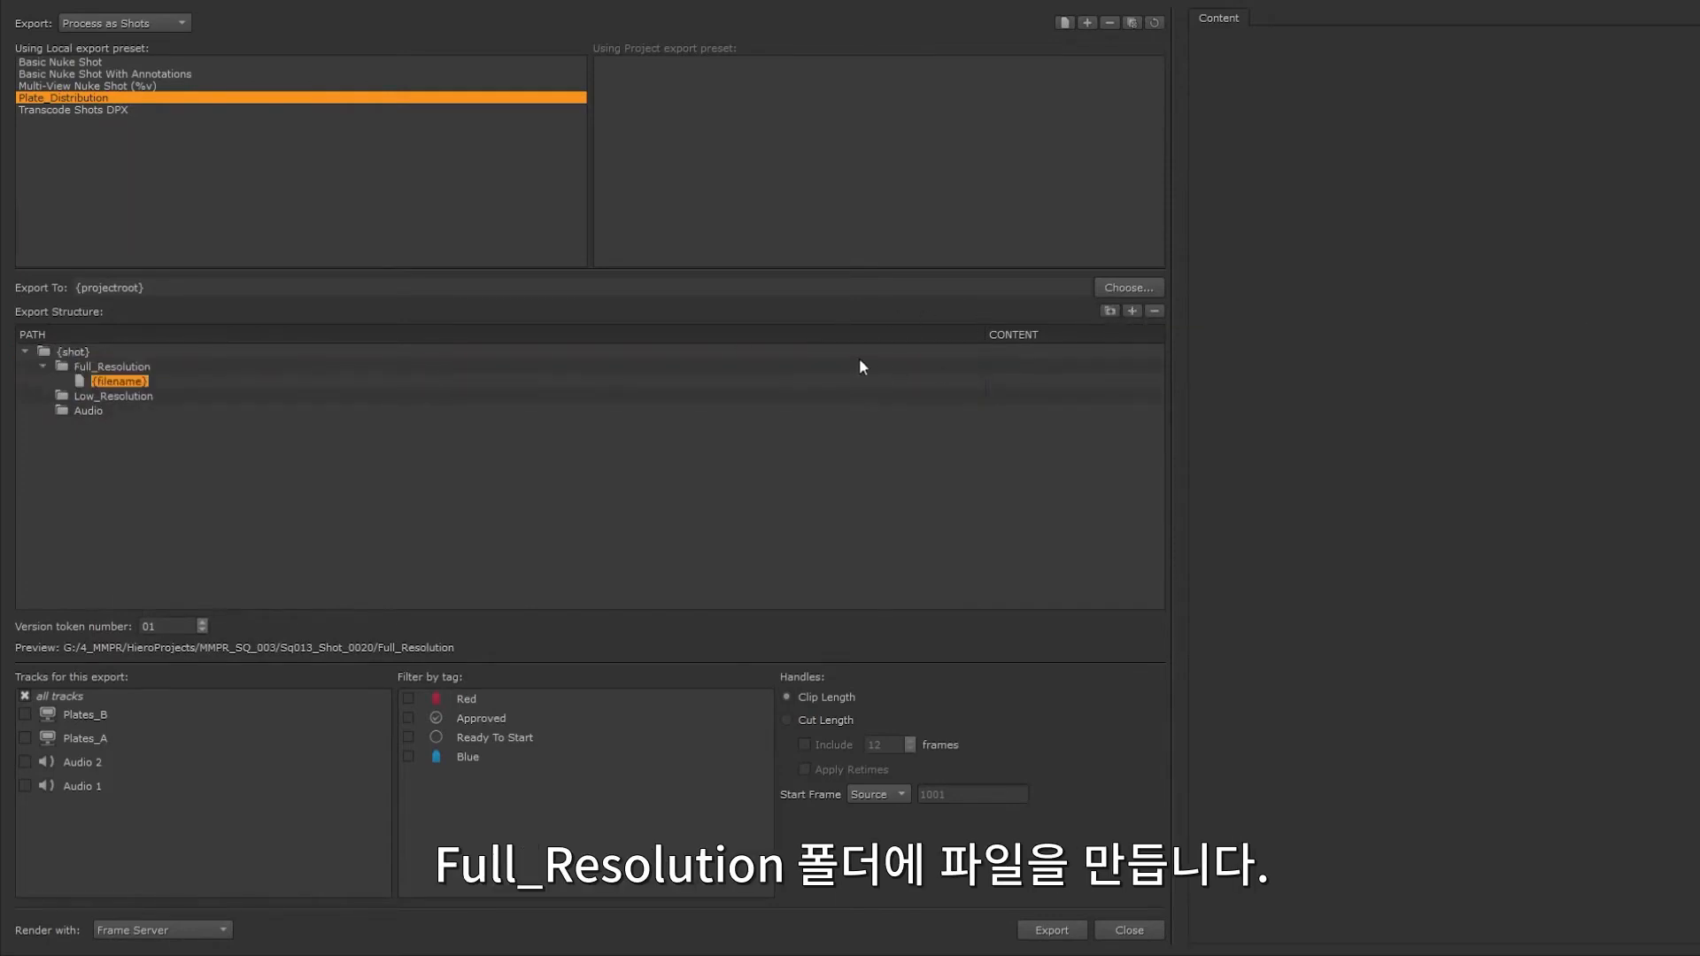
type("{shot")
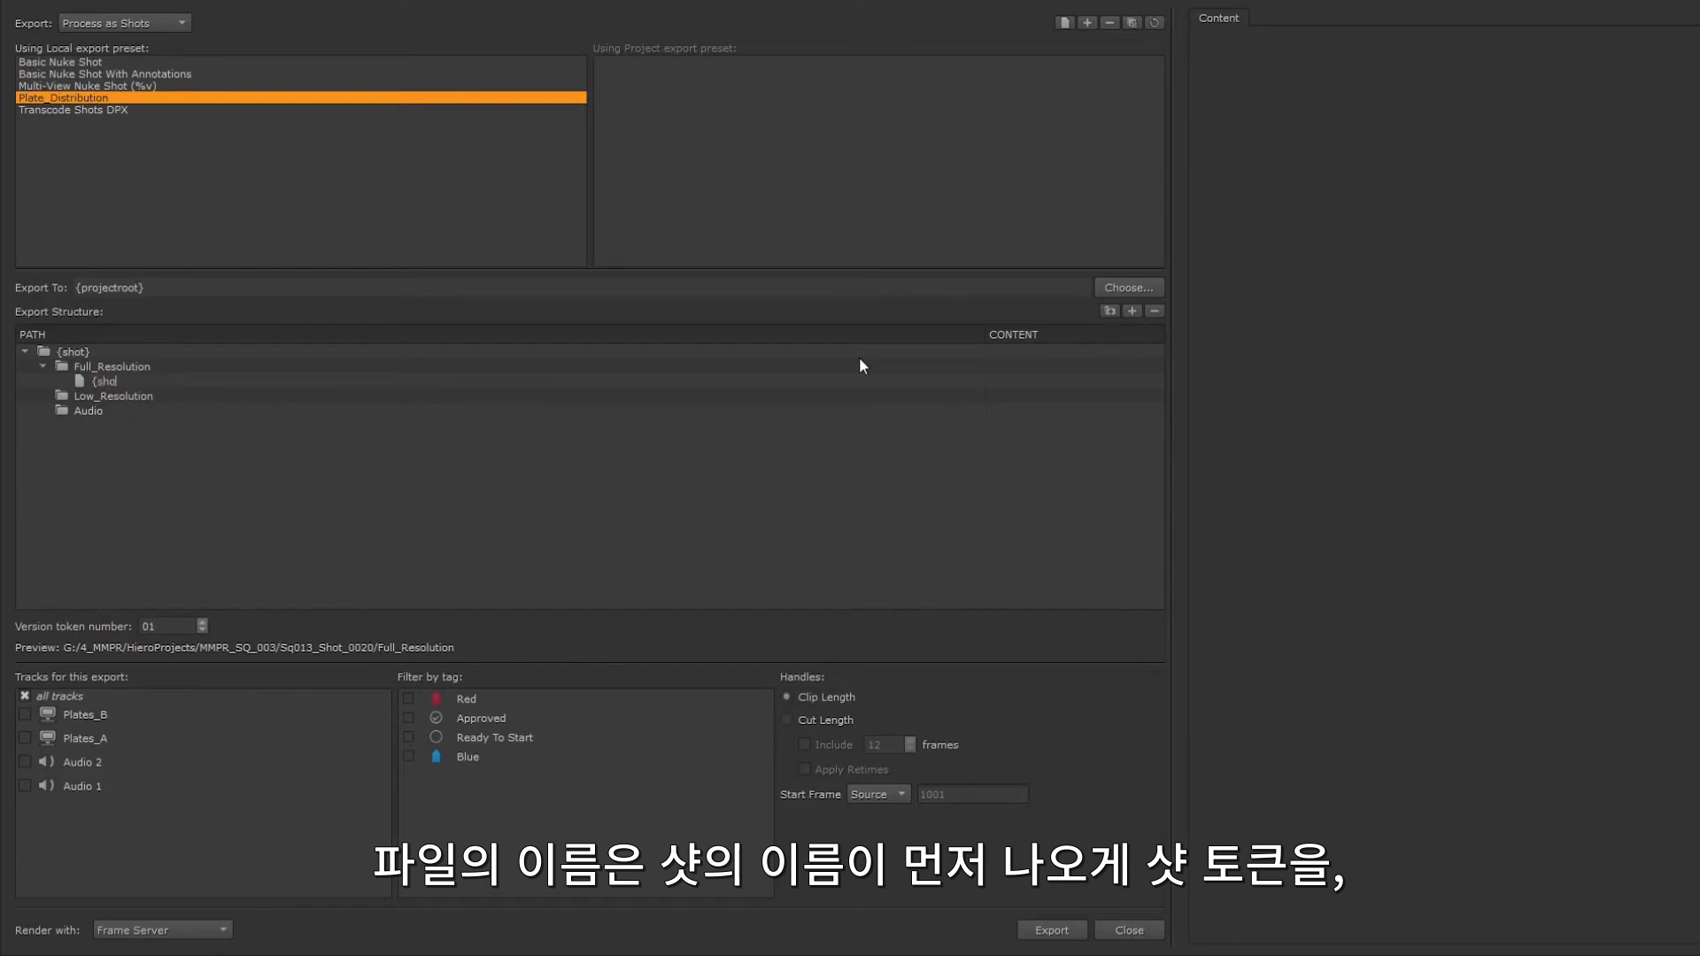
type("}")
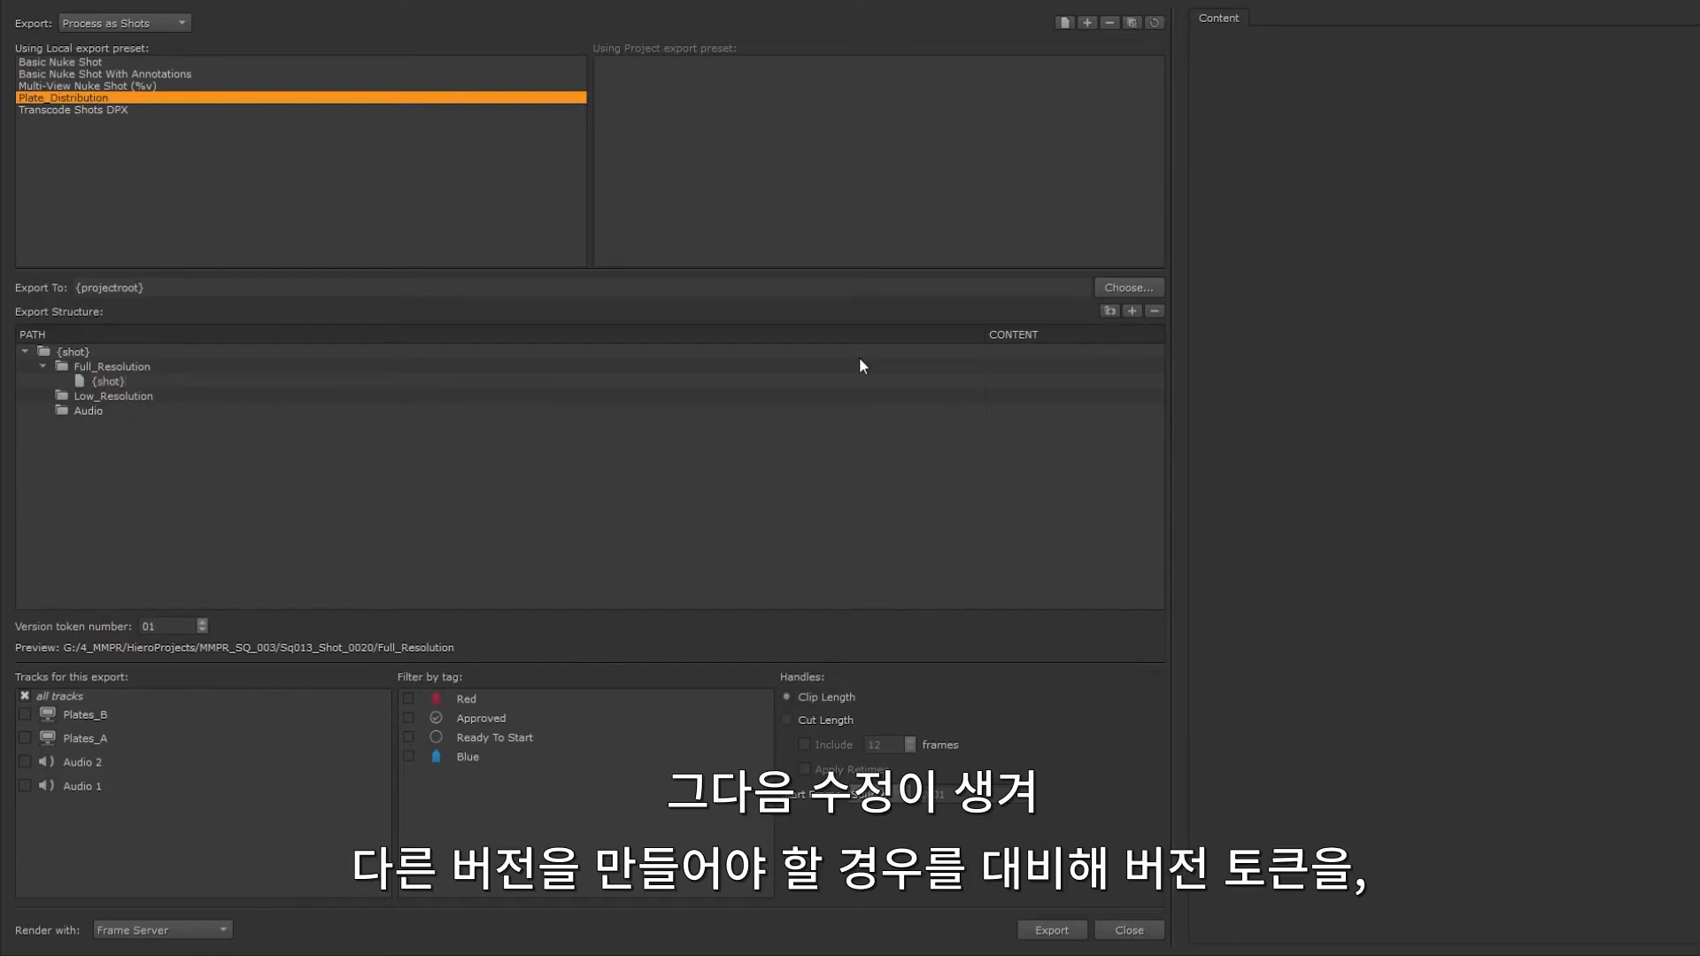
type("_Full_{version}")
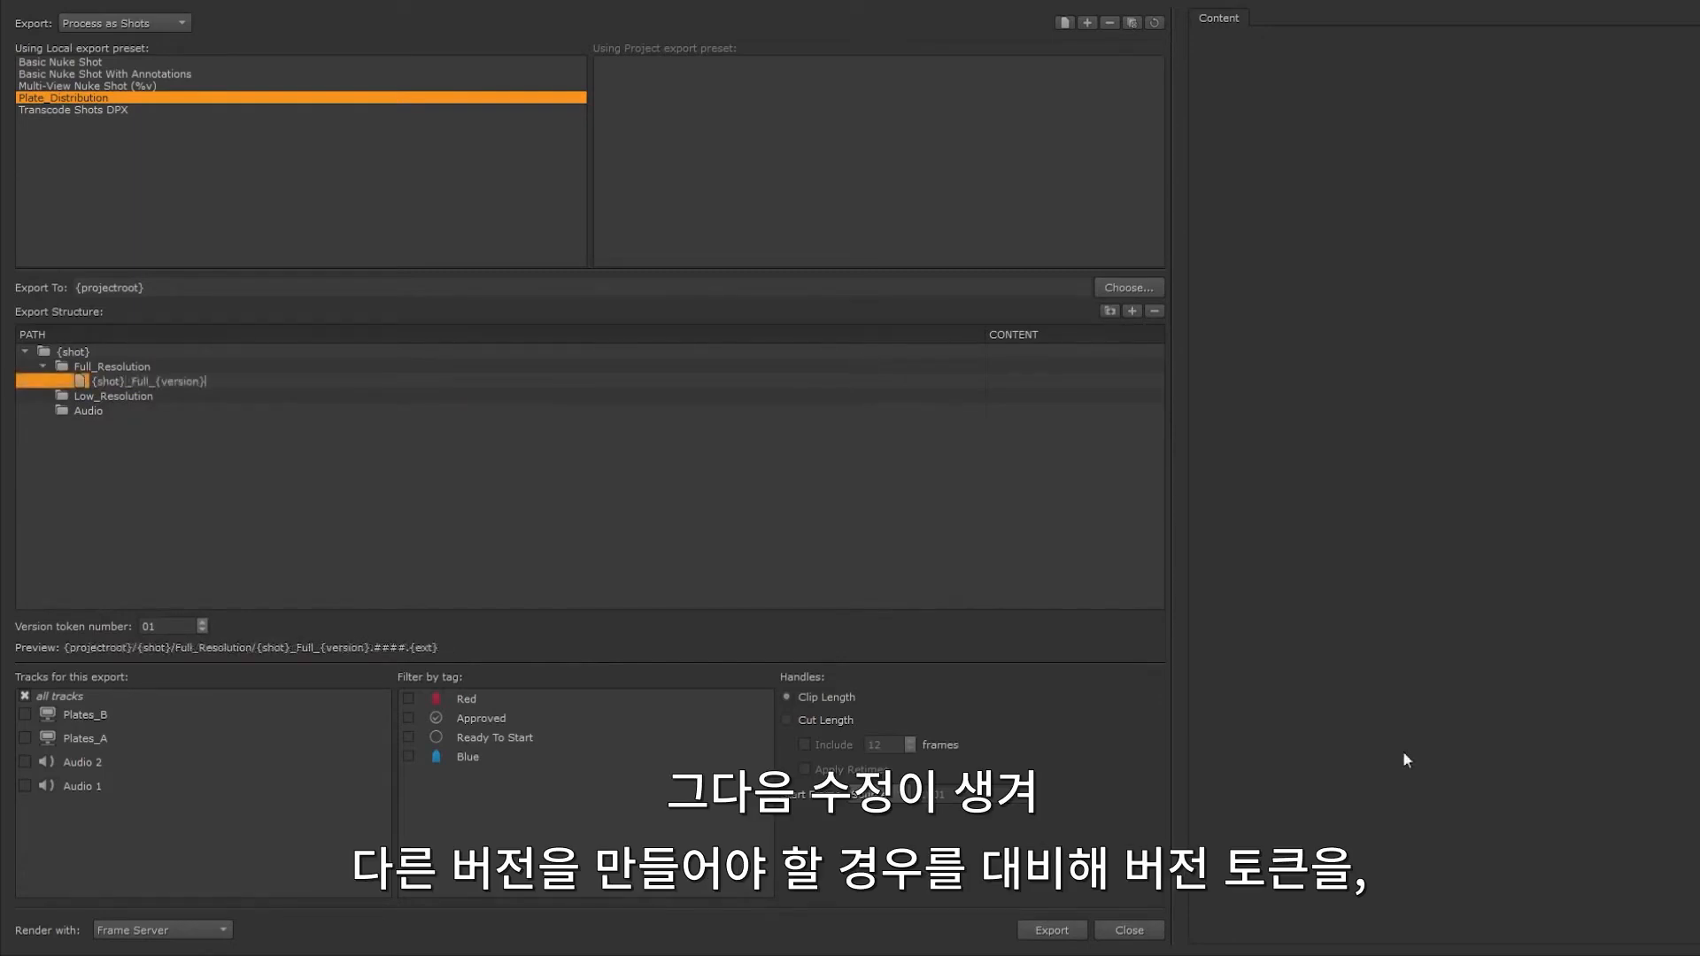
type(".####.{ext}")
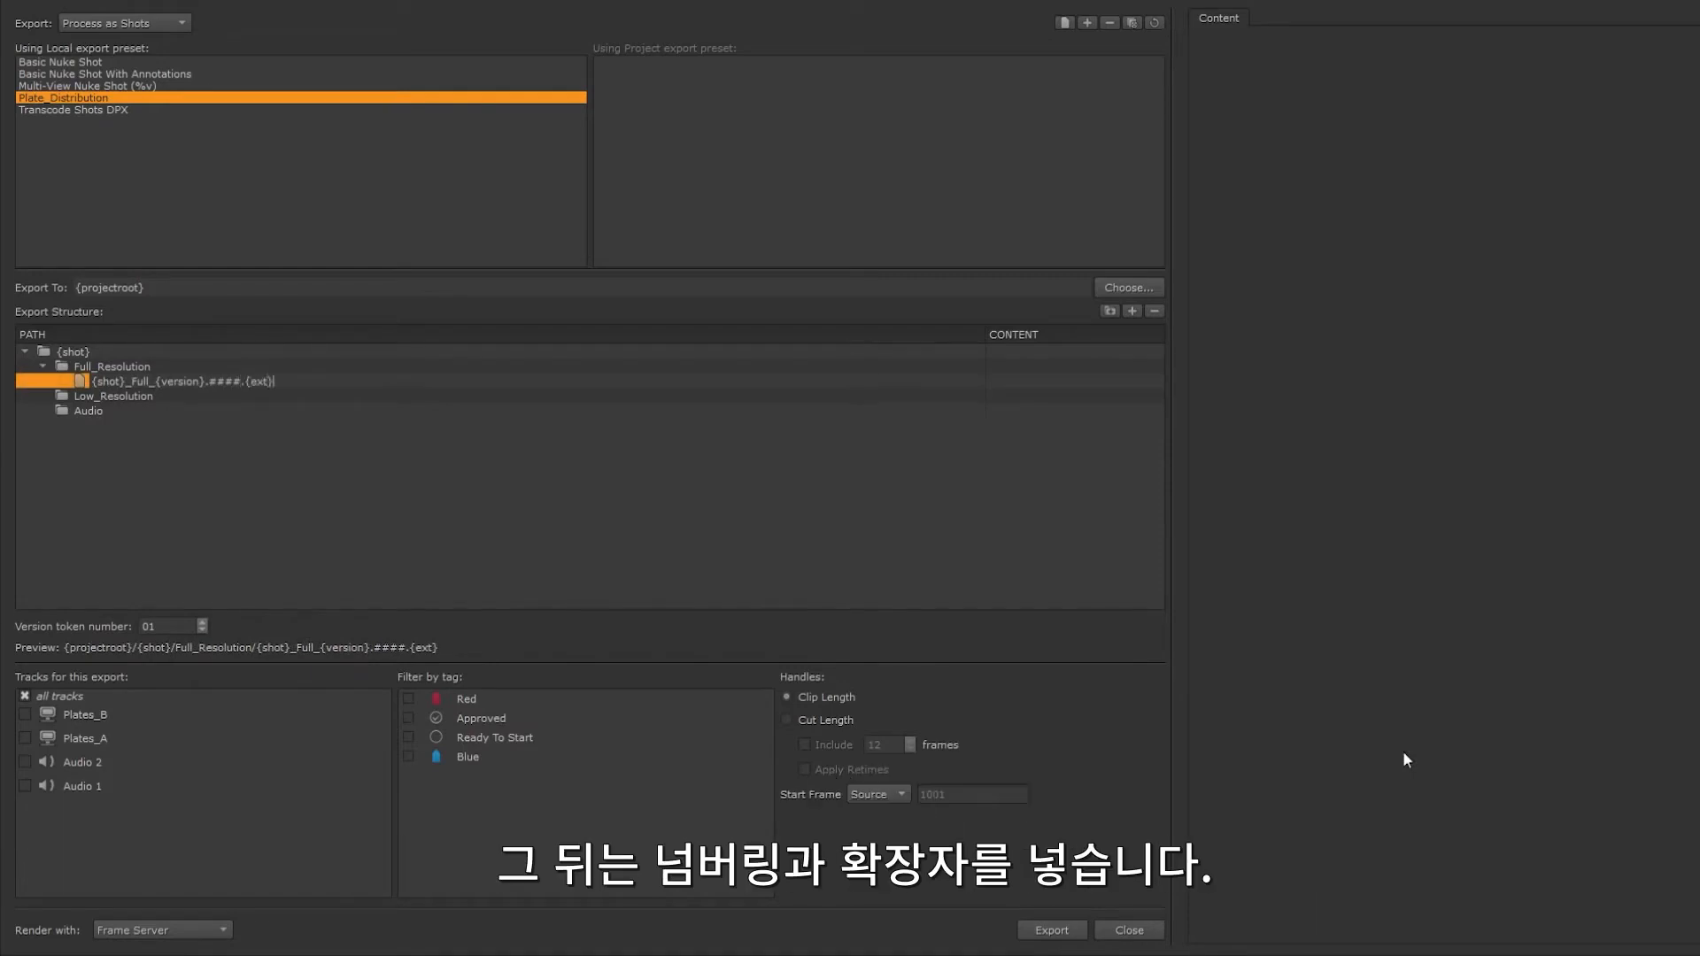
key("Return")
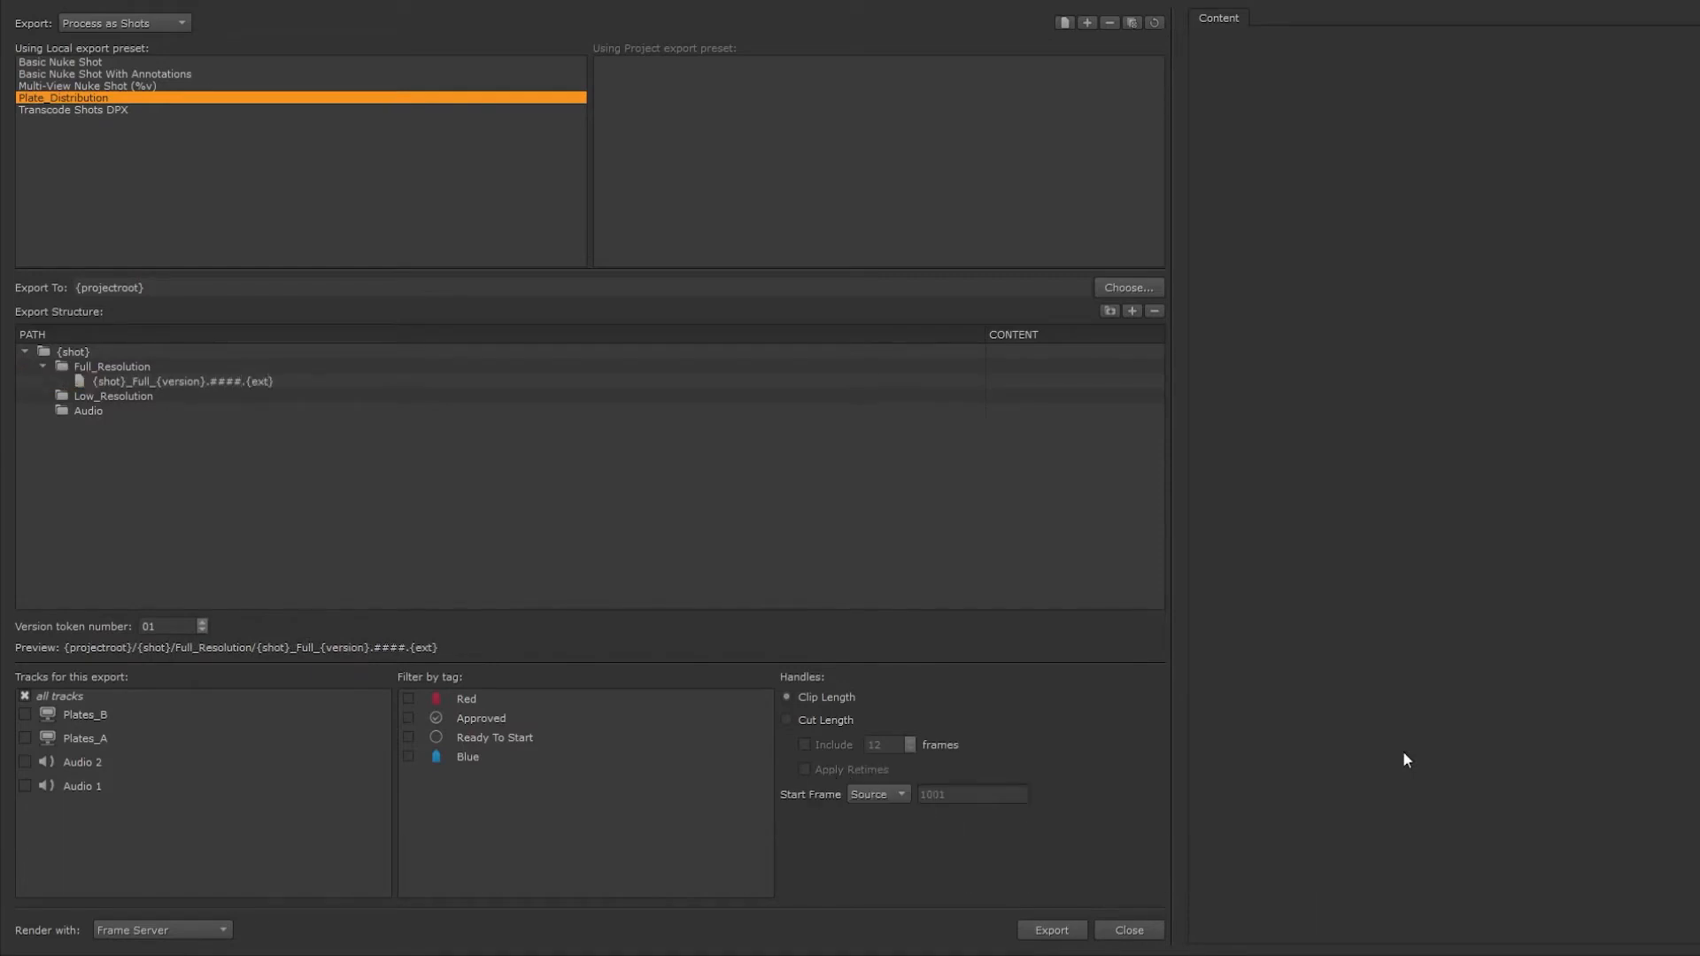
left_click(1049, 379)
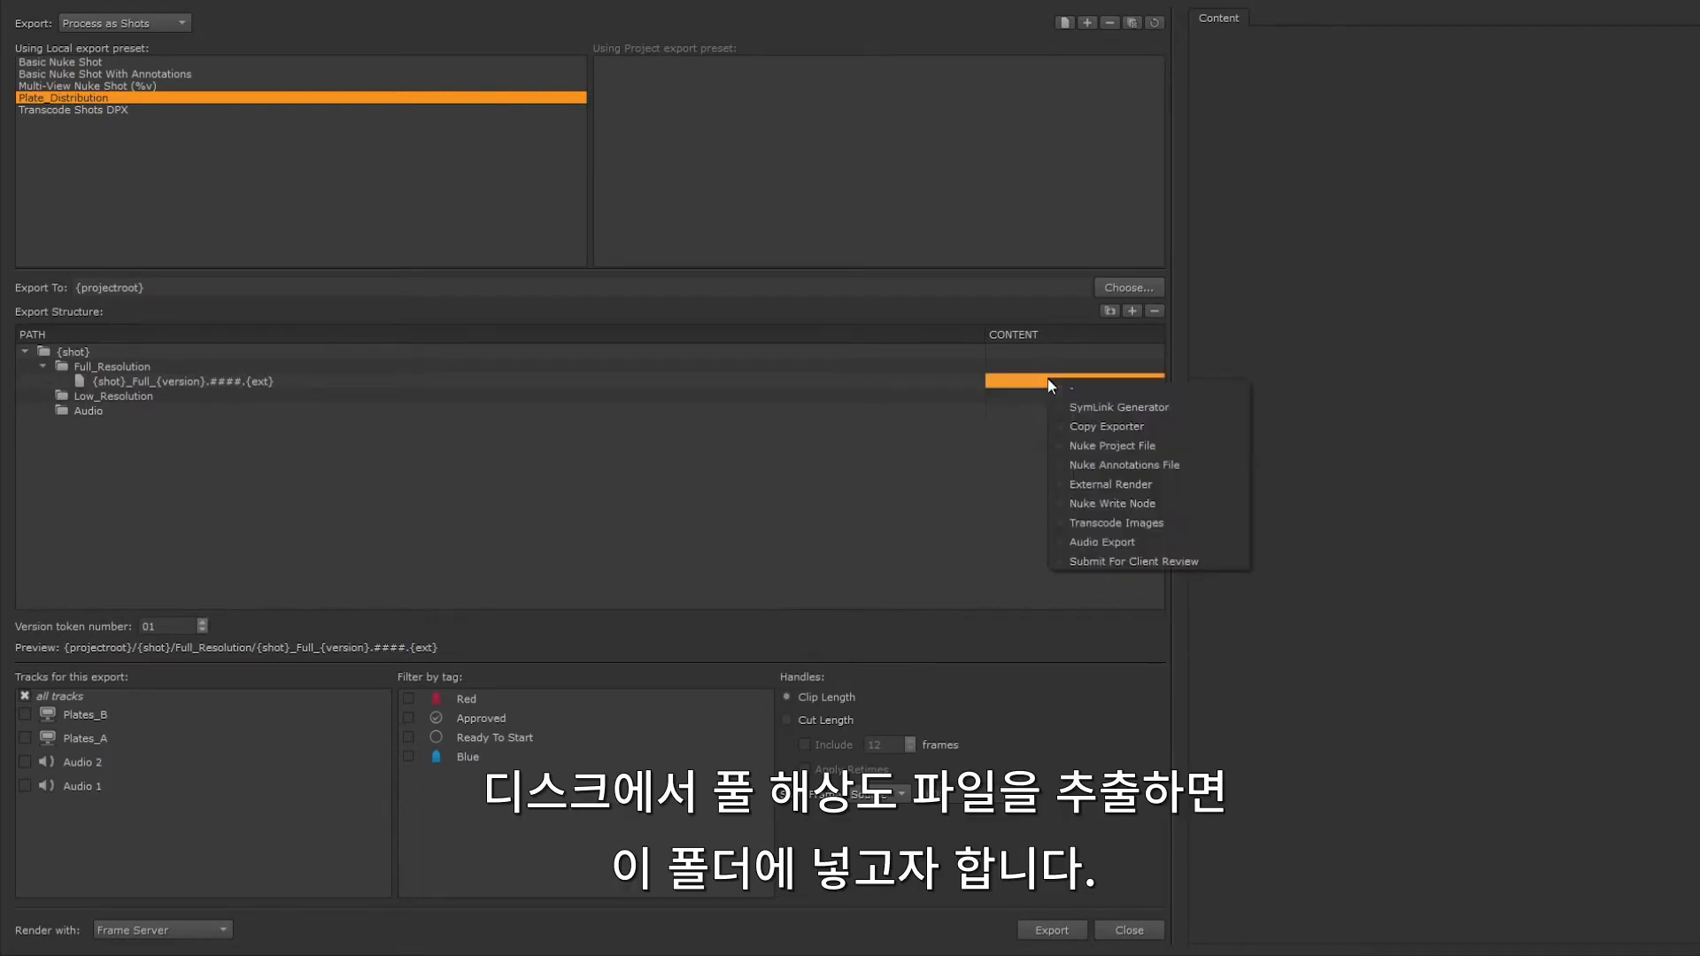
left_click(1088, 425)
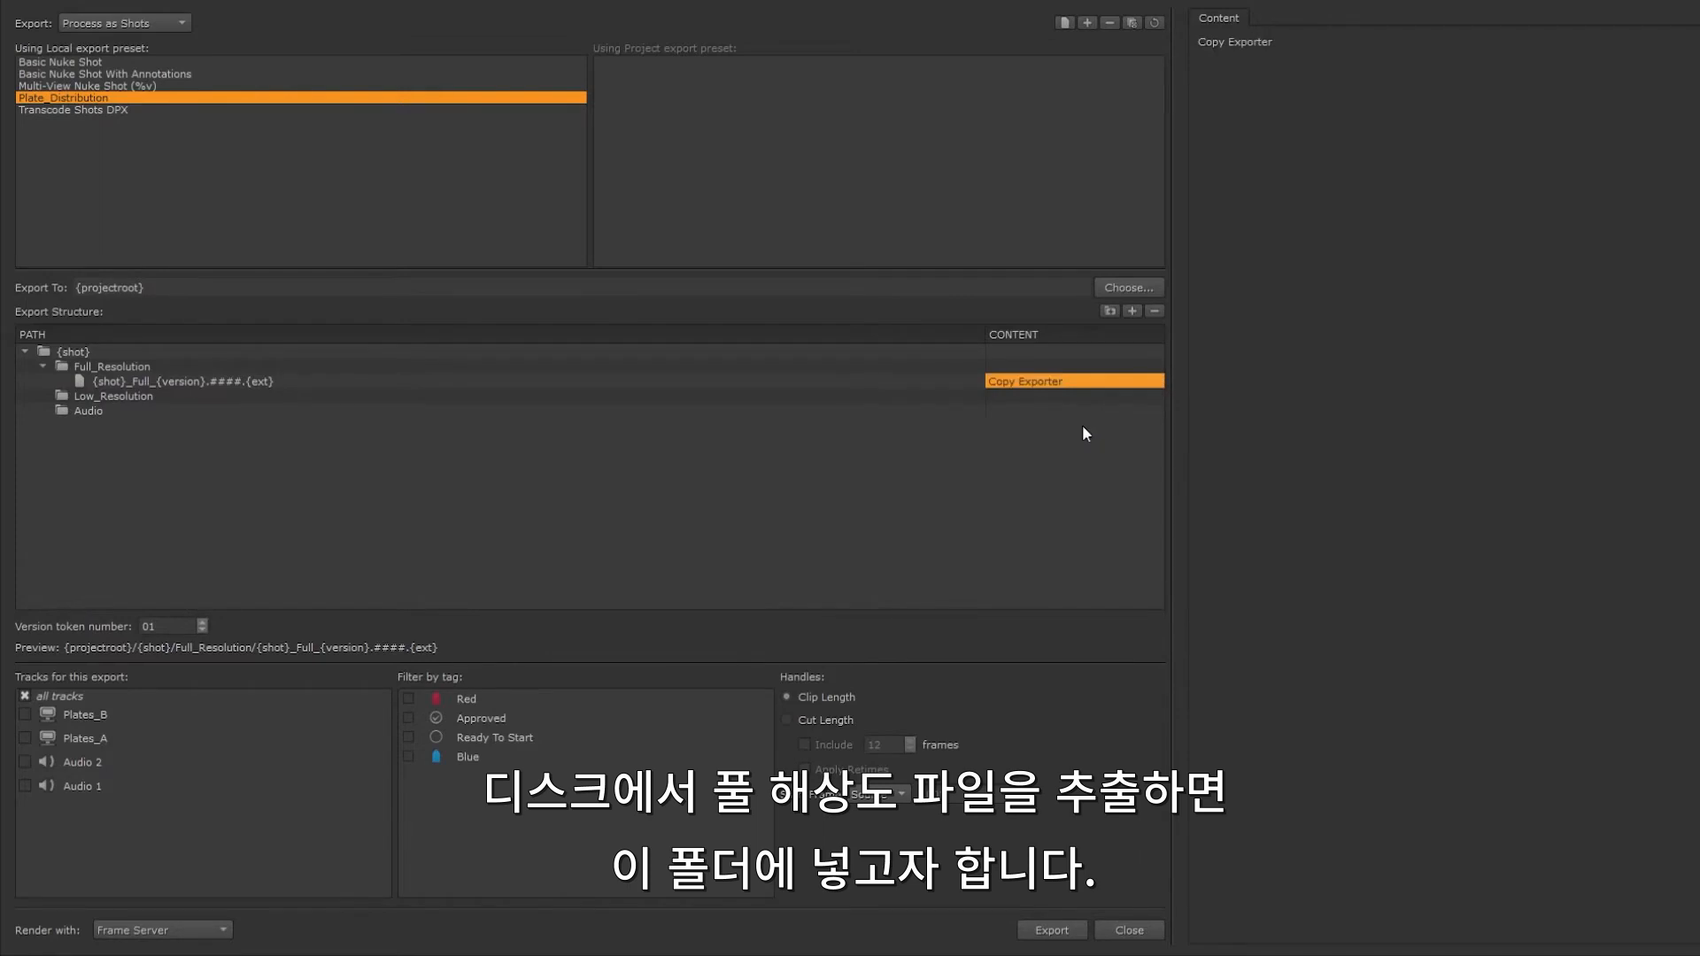
Step: Add a file to the Low_Resolution folder, reusing the full-resolution file's name pattern changed to {shot}_Low_{version}.####.{ext}
left_click(142, 396)
left_click(1132, 311)
double_click(234, 381)
key("ctrl+c")
double_click(179, 413)
key("ctrl+v")
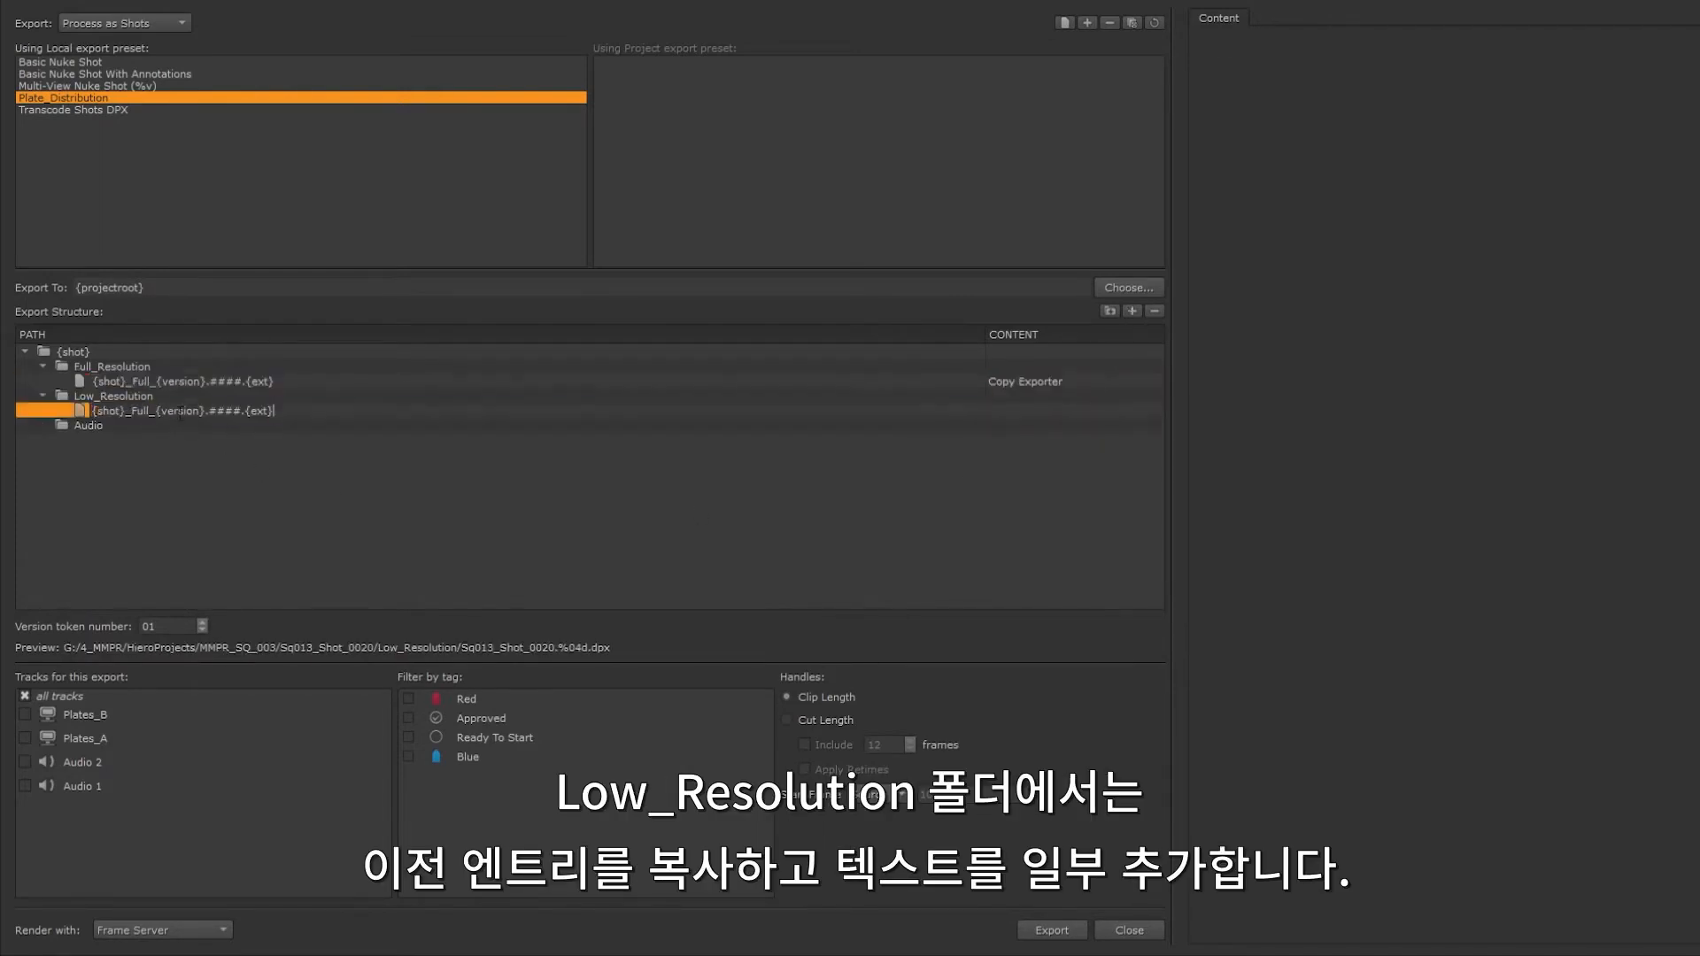
left_click_drag(150, 411, 131, 410)
type("Low")
left_click(165, 440)
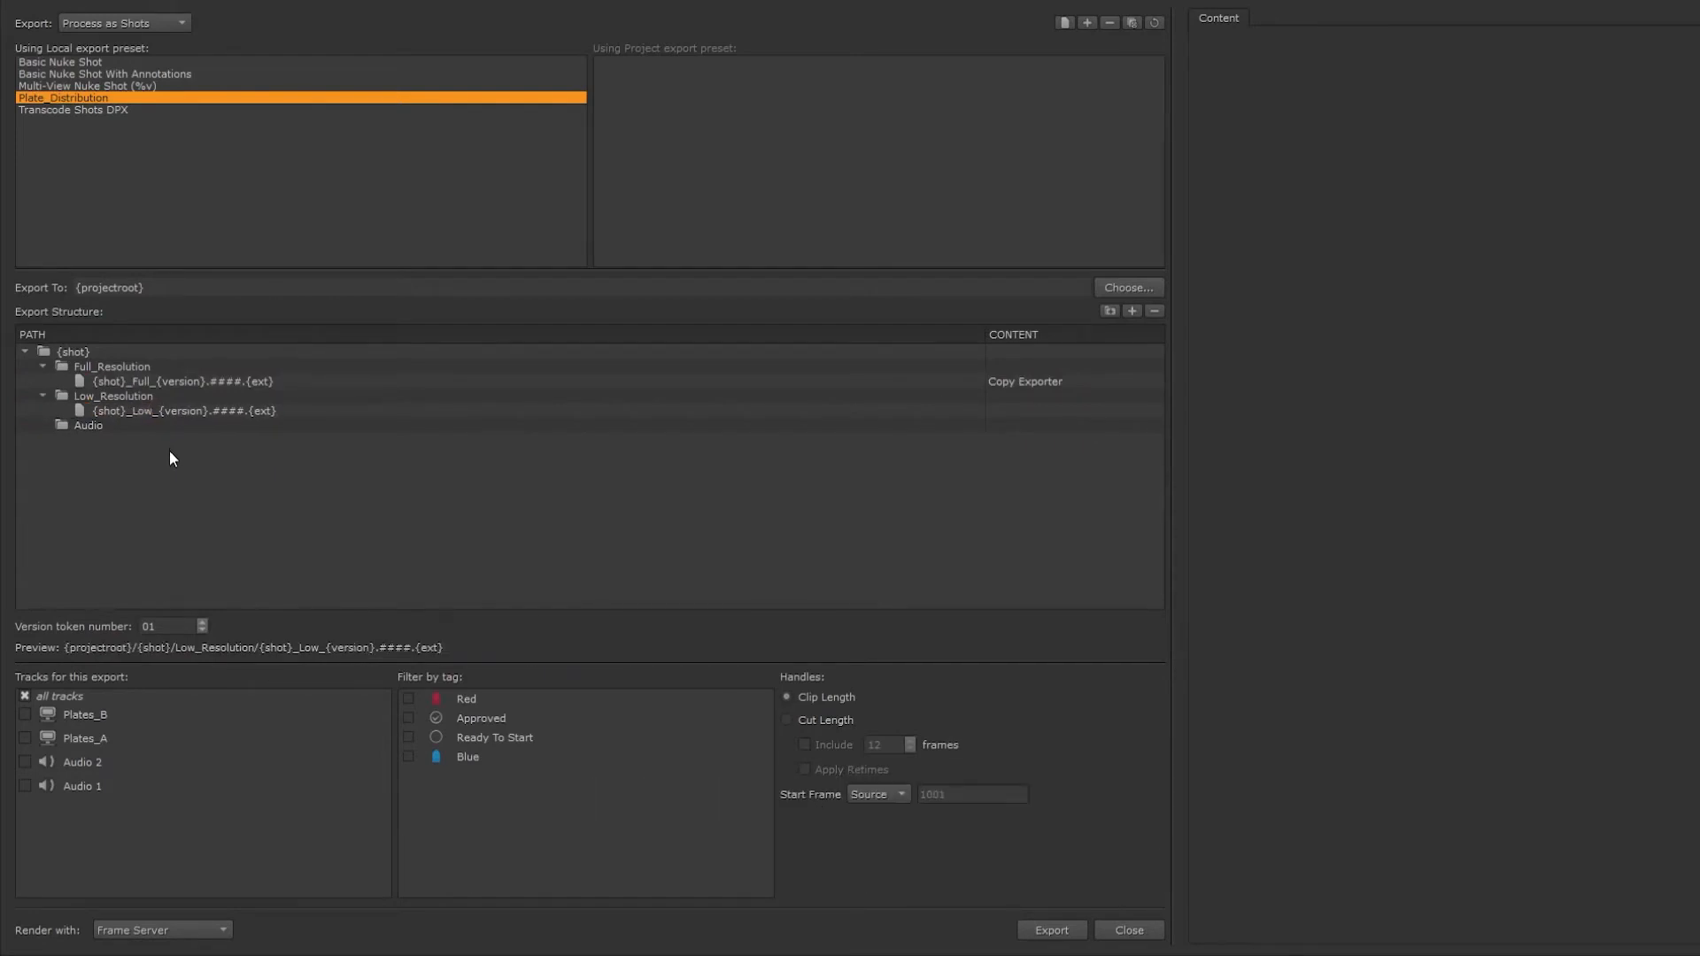
Step: Set the Low_Resolution file's content to Transcode Images with the exr file type
left_click(1022, 407)
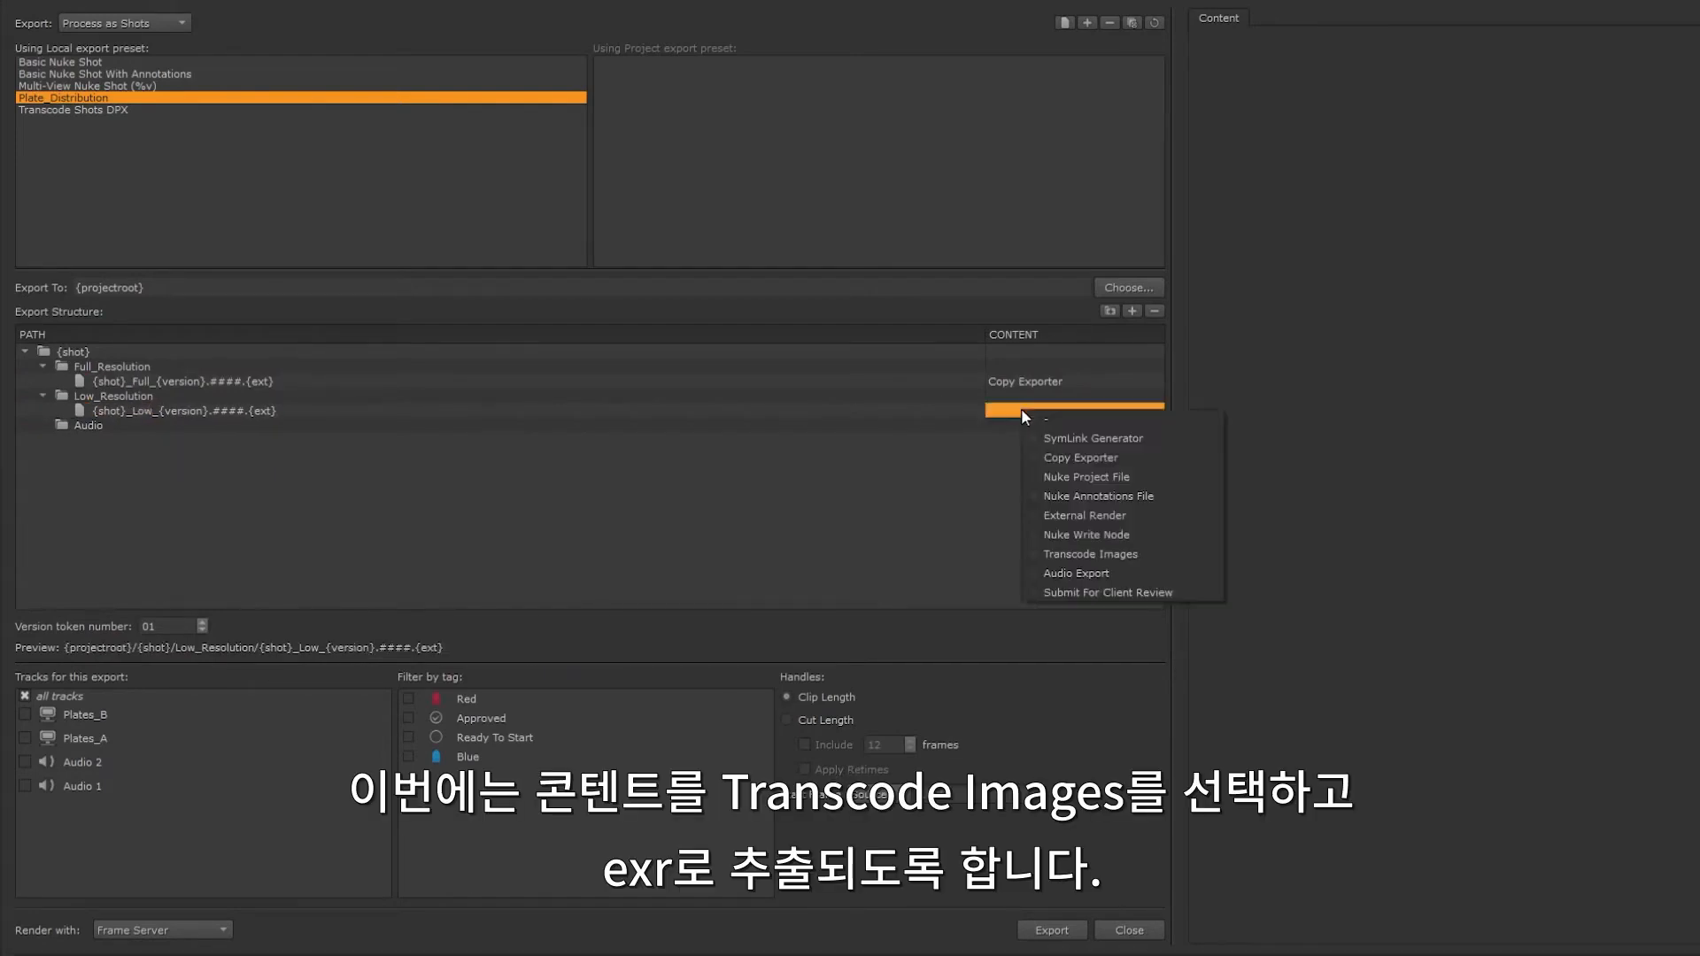
left_click(1082, 553)
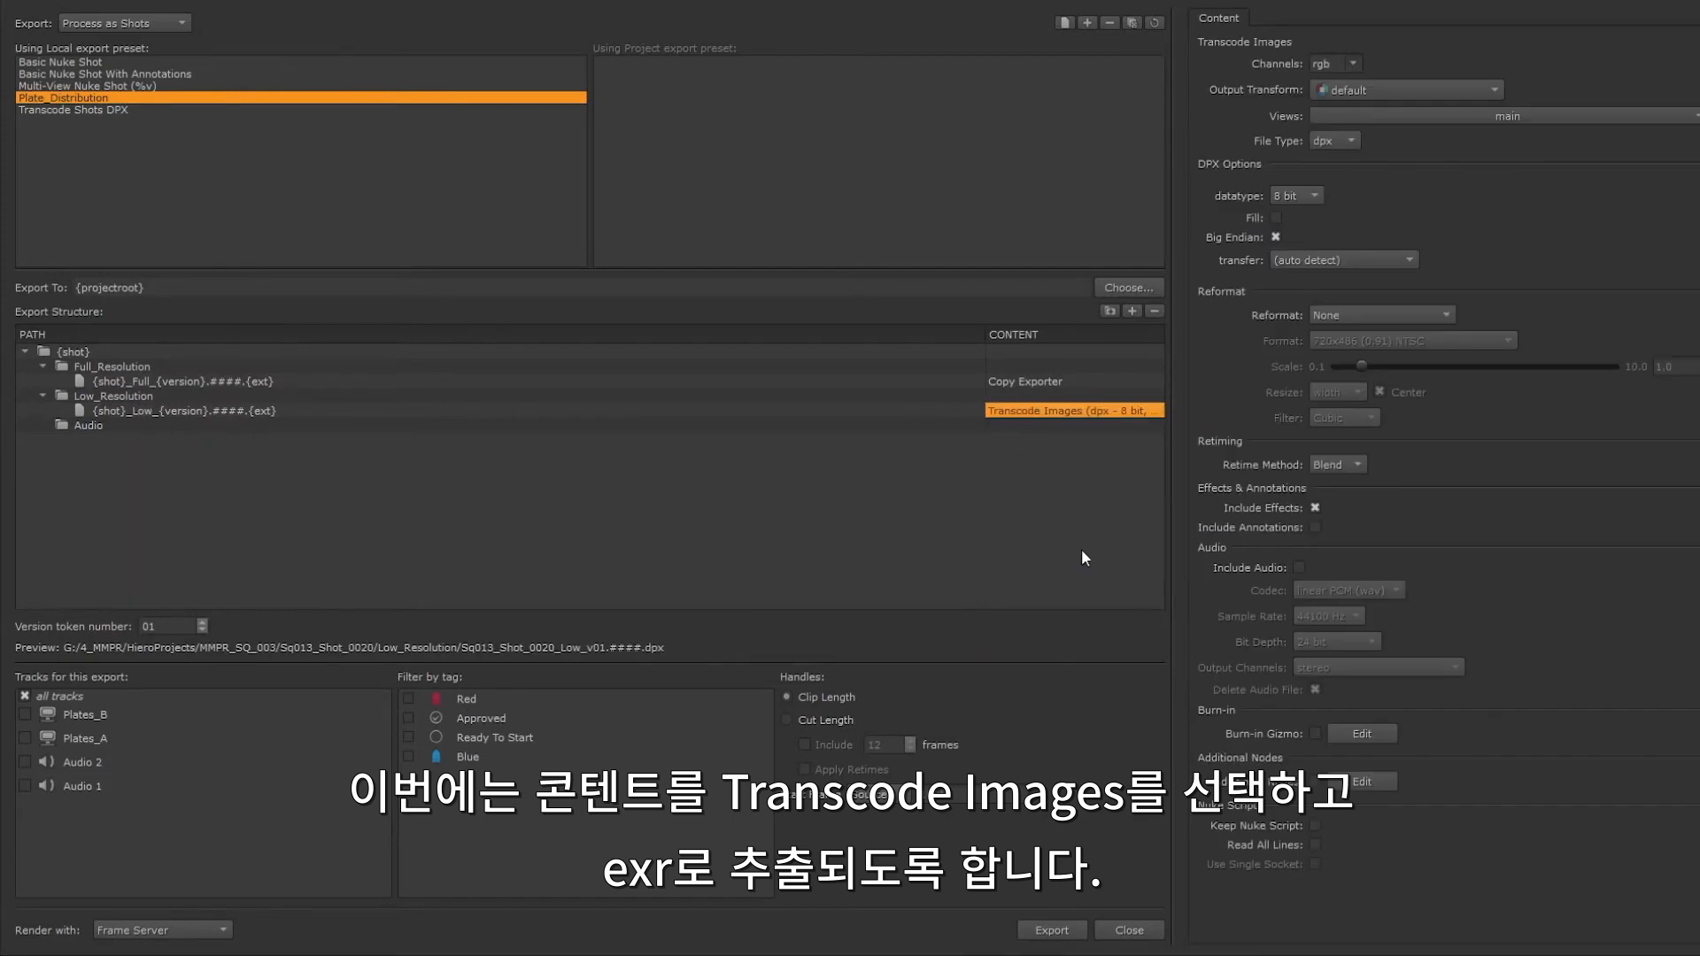
left_click(1340, 141)
left_click(1341, 157)
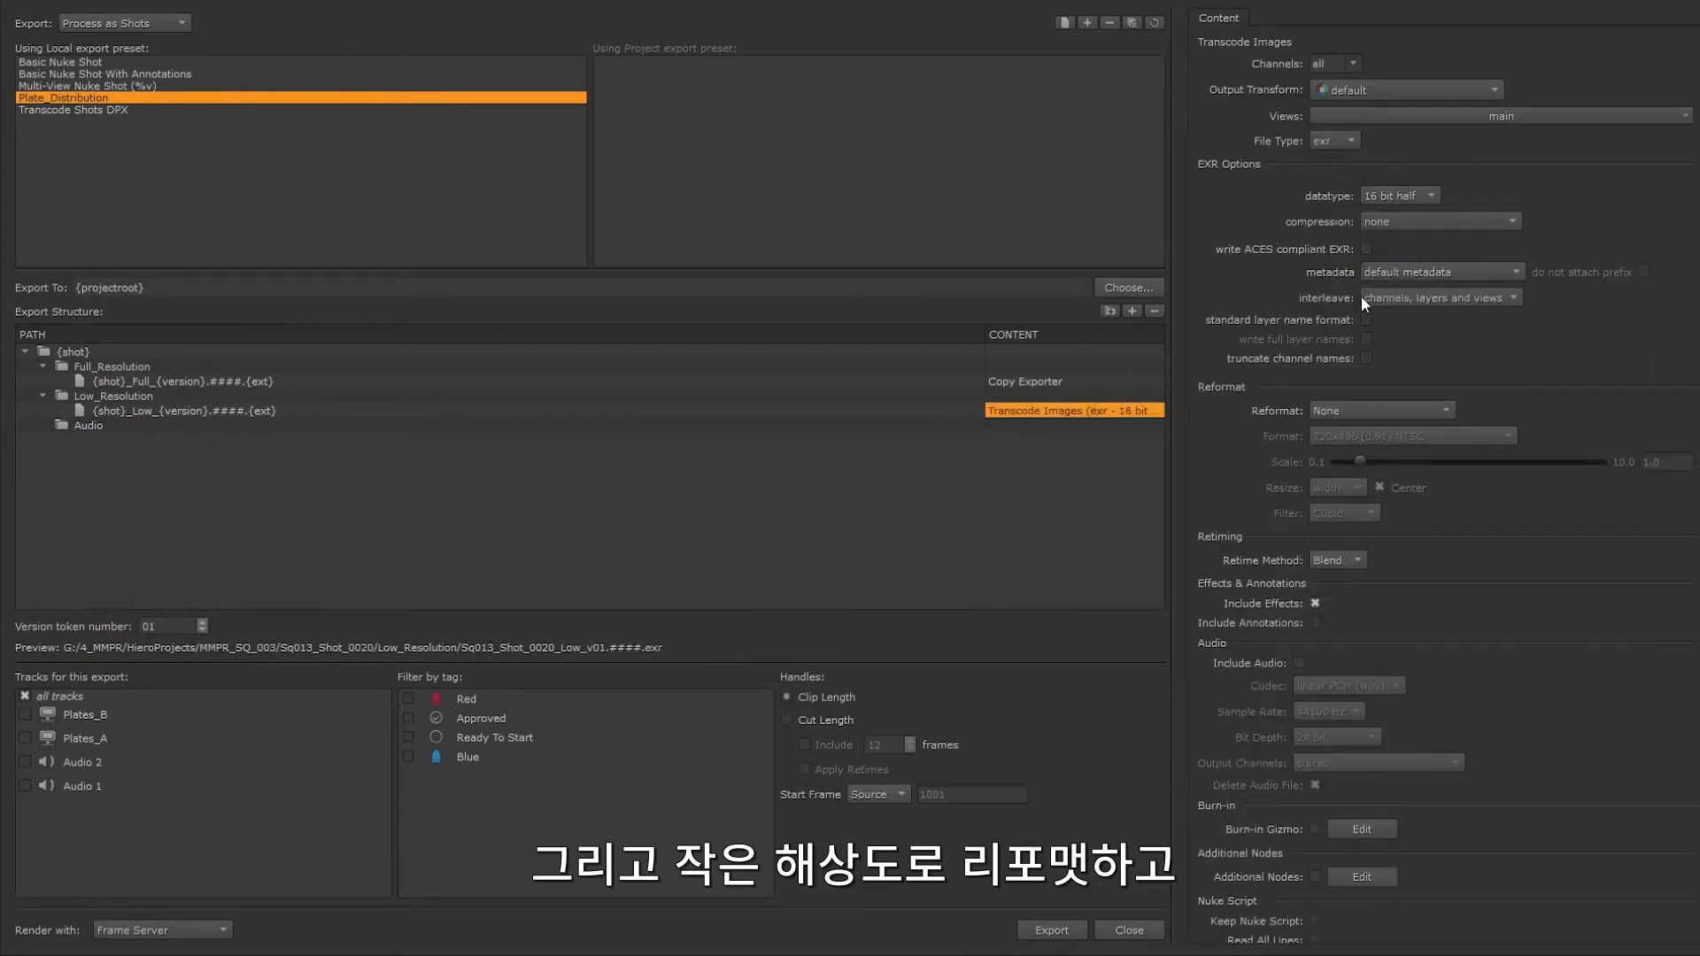
Step: Reformat the low-resolution transcode To Scale with a scale of .5
left_click(1373, 407)
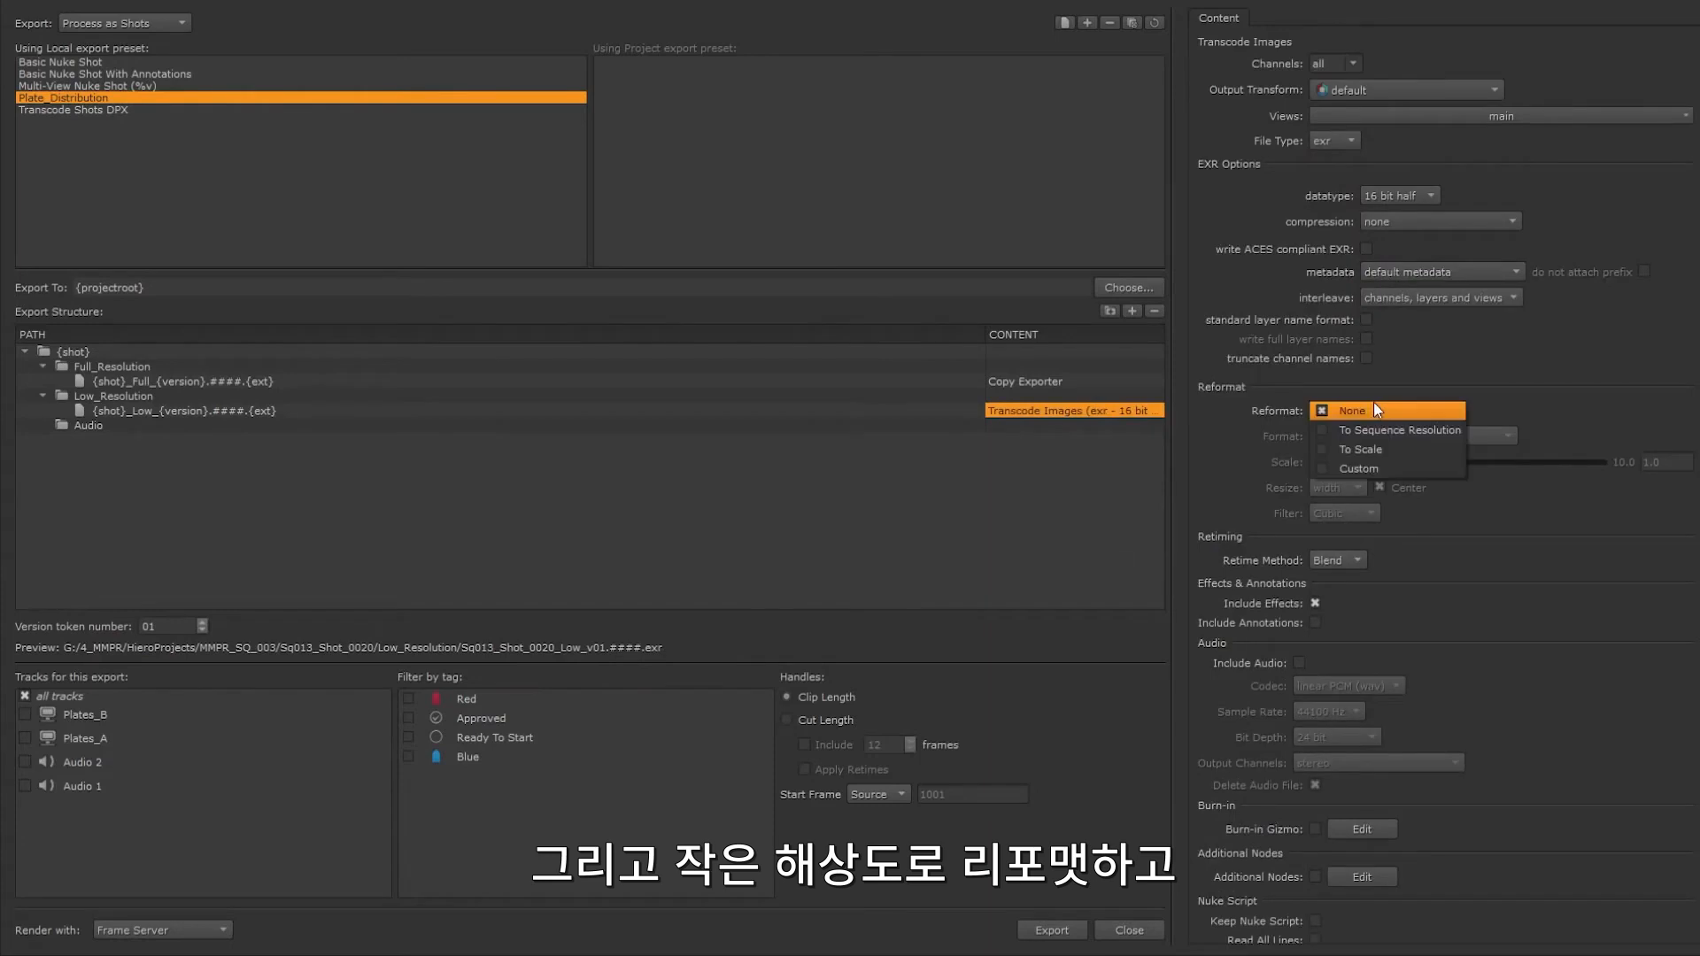
left_click(1374, 451)
left_click_drag(1666, 462, 1574, 460)
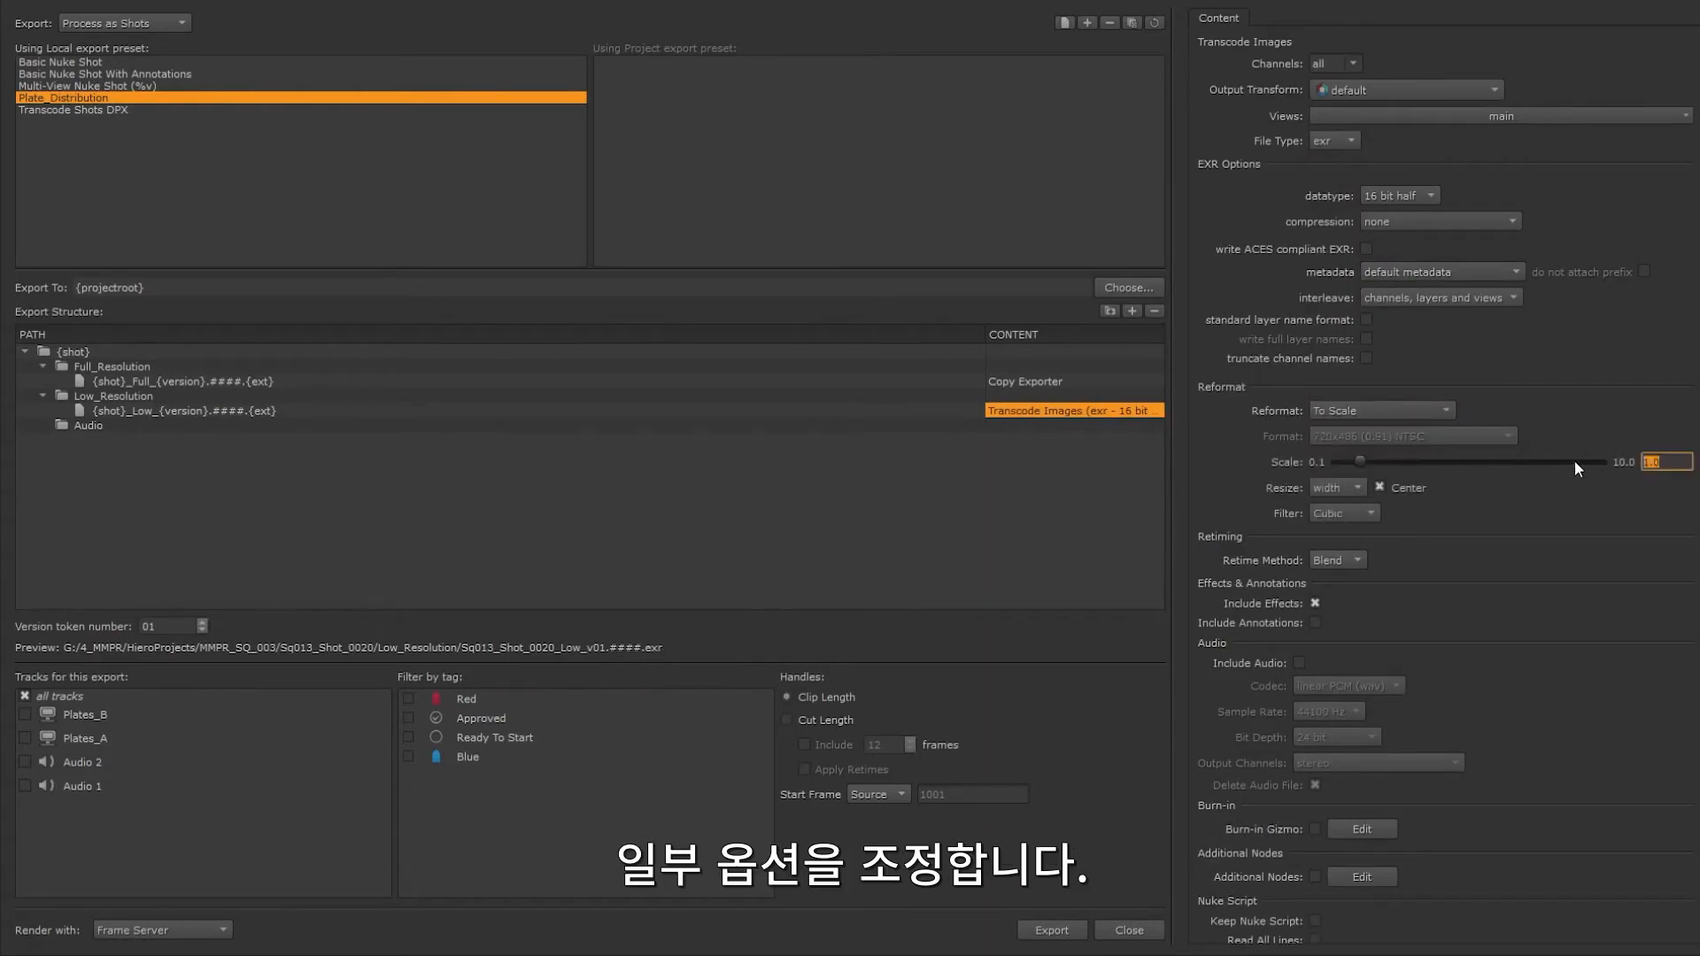
type(".55")
Step: Add a file named {shot}_Audio_Ref_{version}.####.{ext} to the Audio folder and set its content to Audio Export
left_click(1021, 426)
left_click(1131, 312)
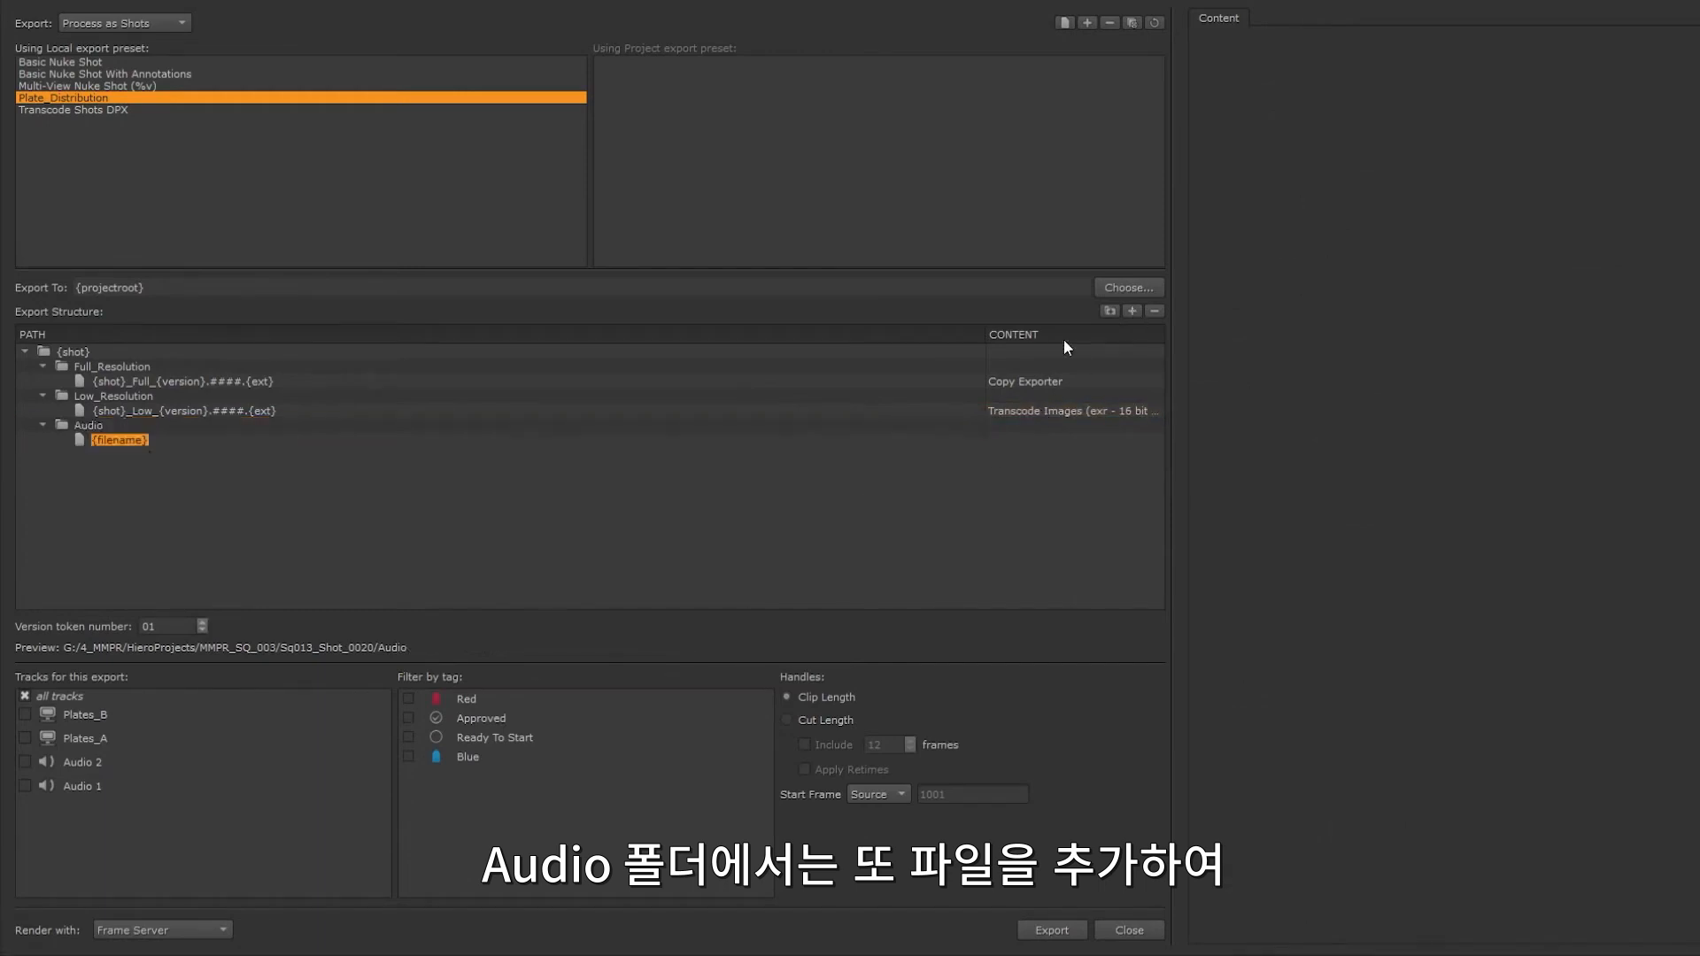
type("{shot}_Audio_Ref_{version}.####.{ext}")
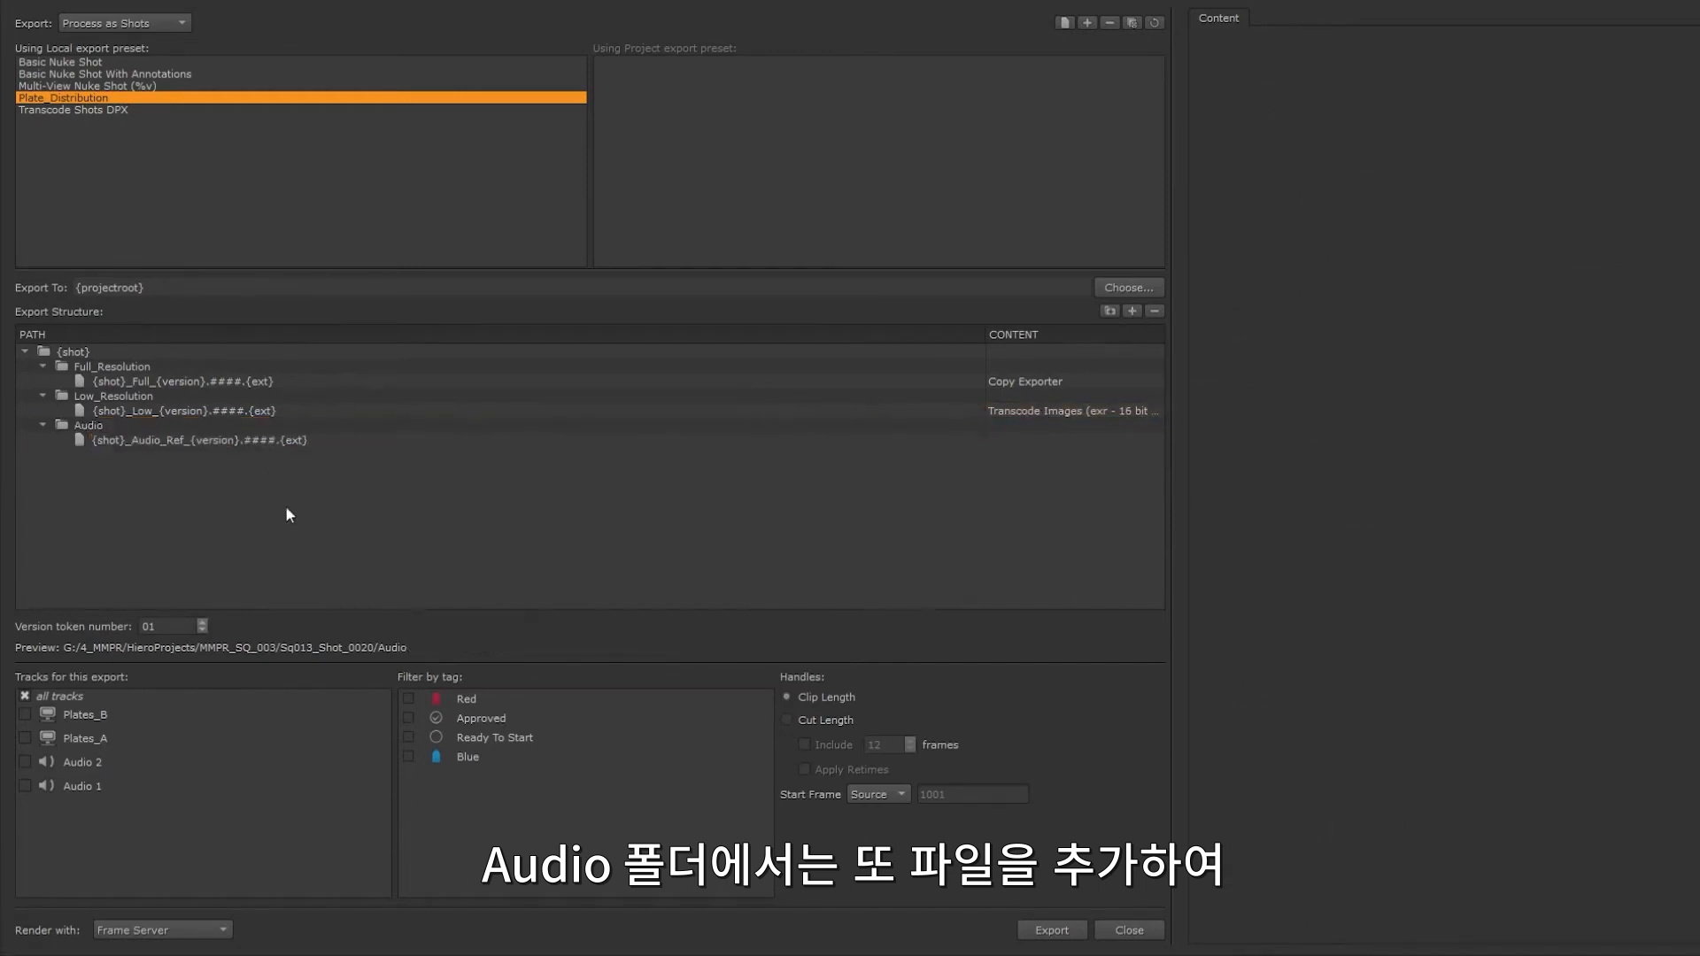
left_click(285, 507)
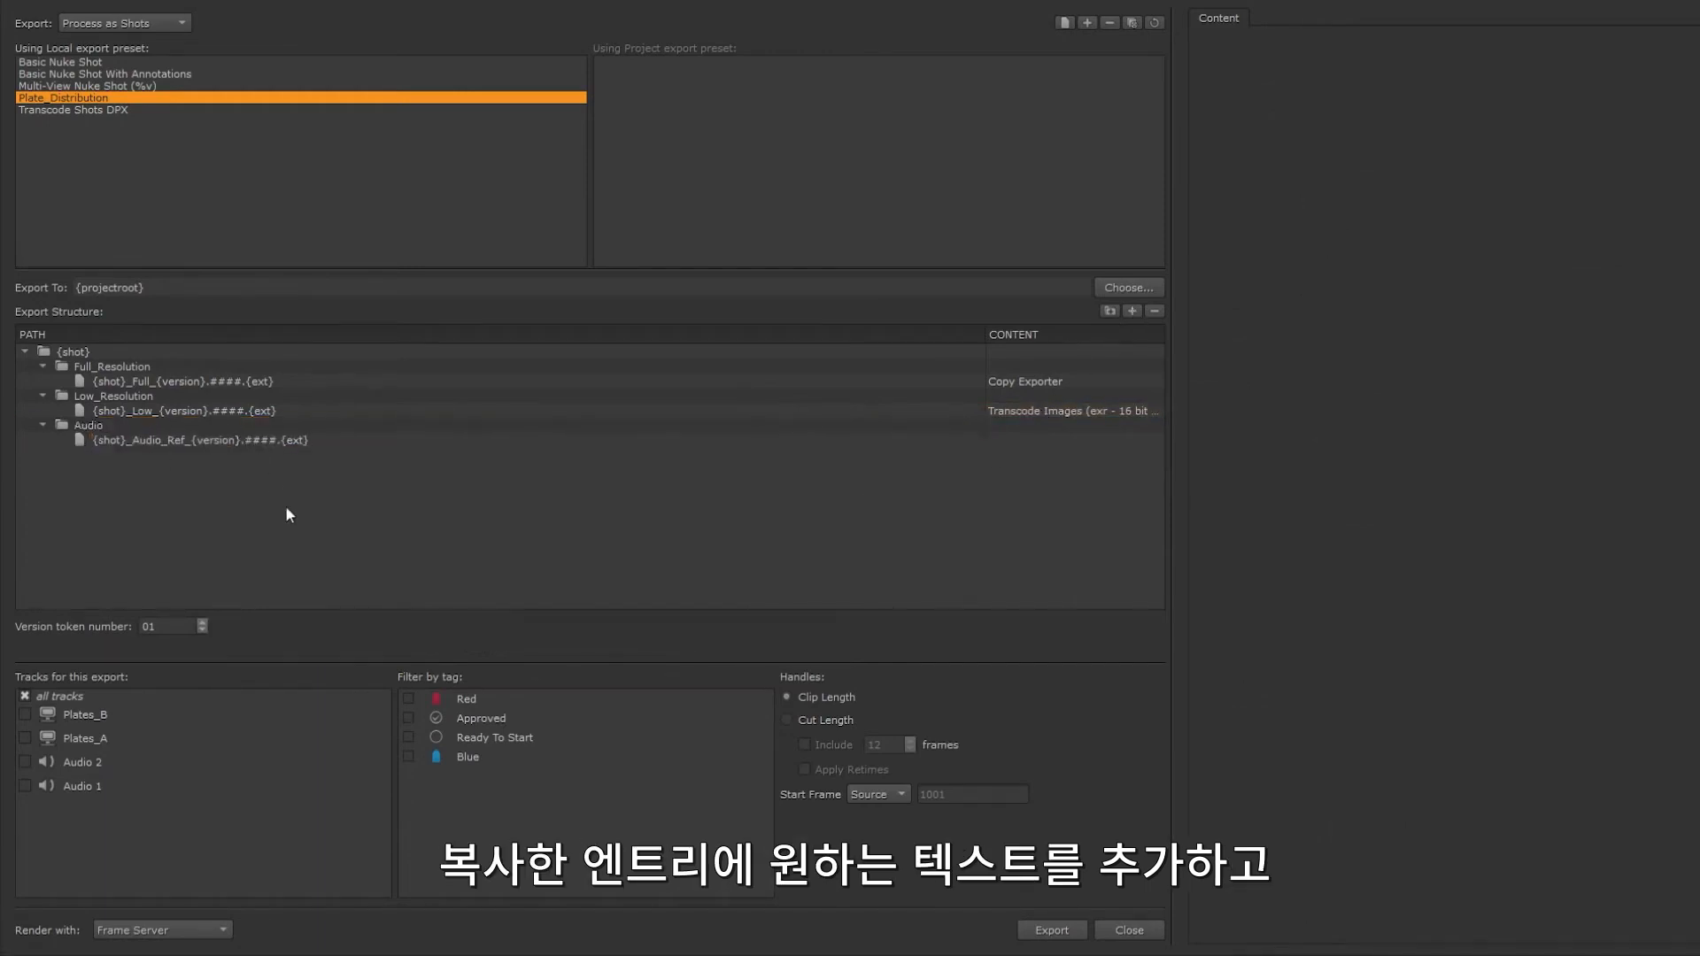
left_click(1038, 443)
left_click(1038, 443)
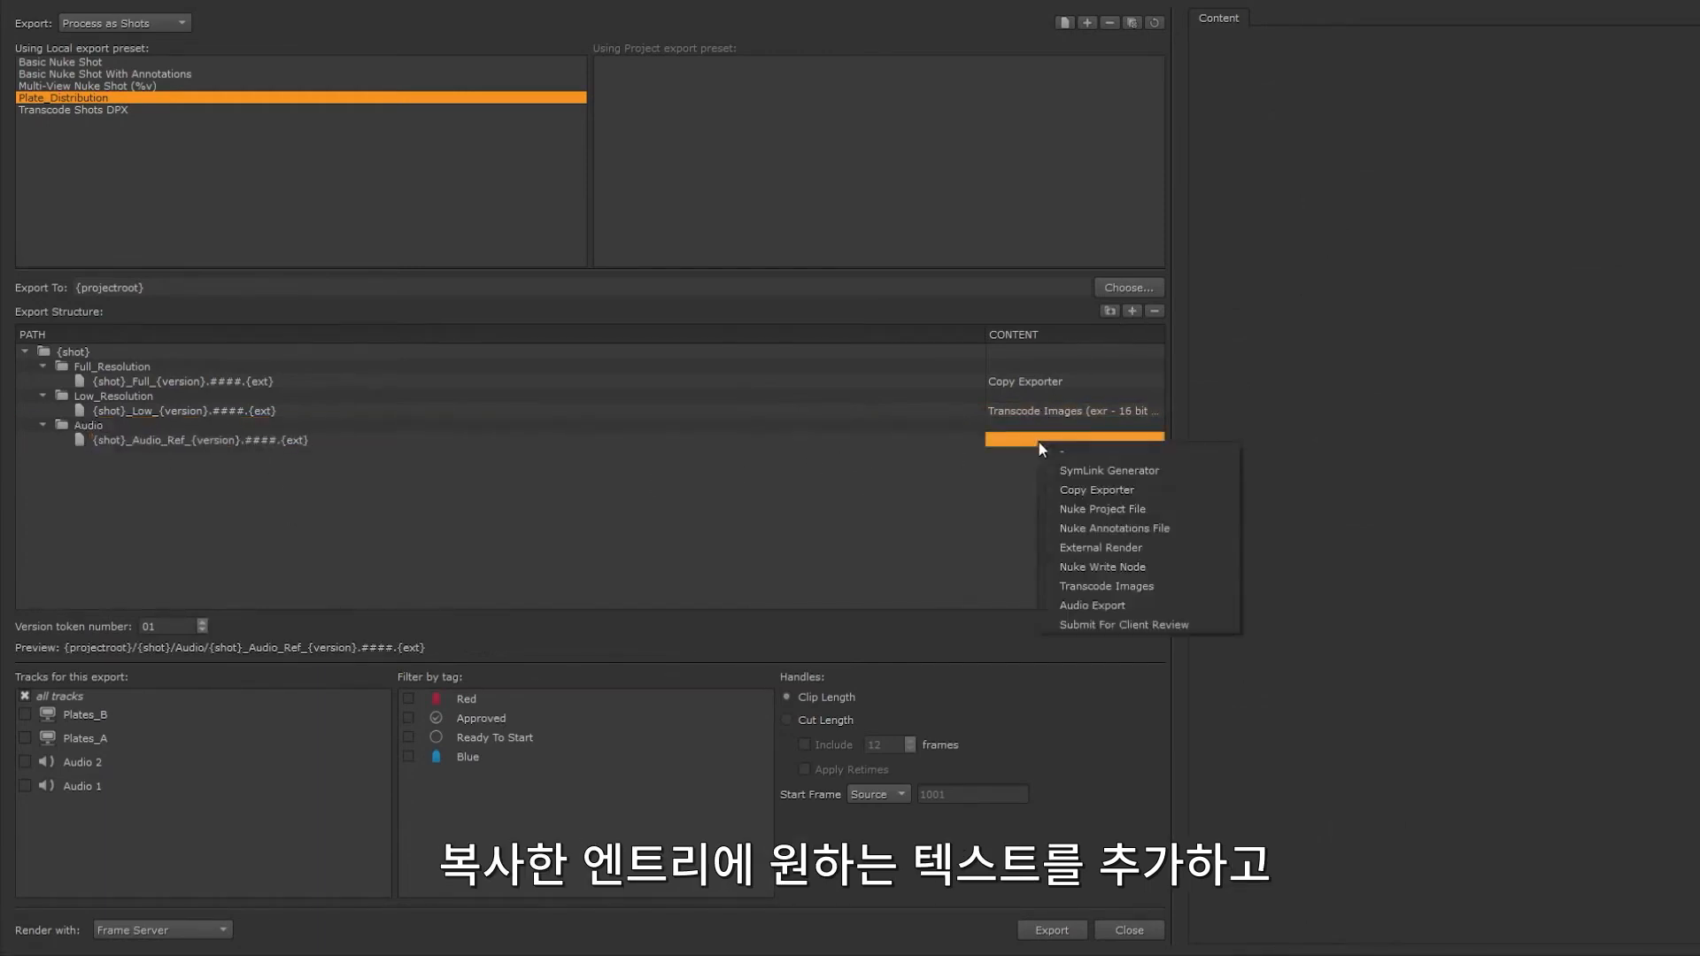
left_click(1087, 609)
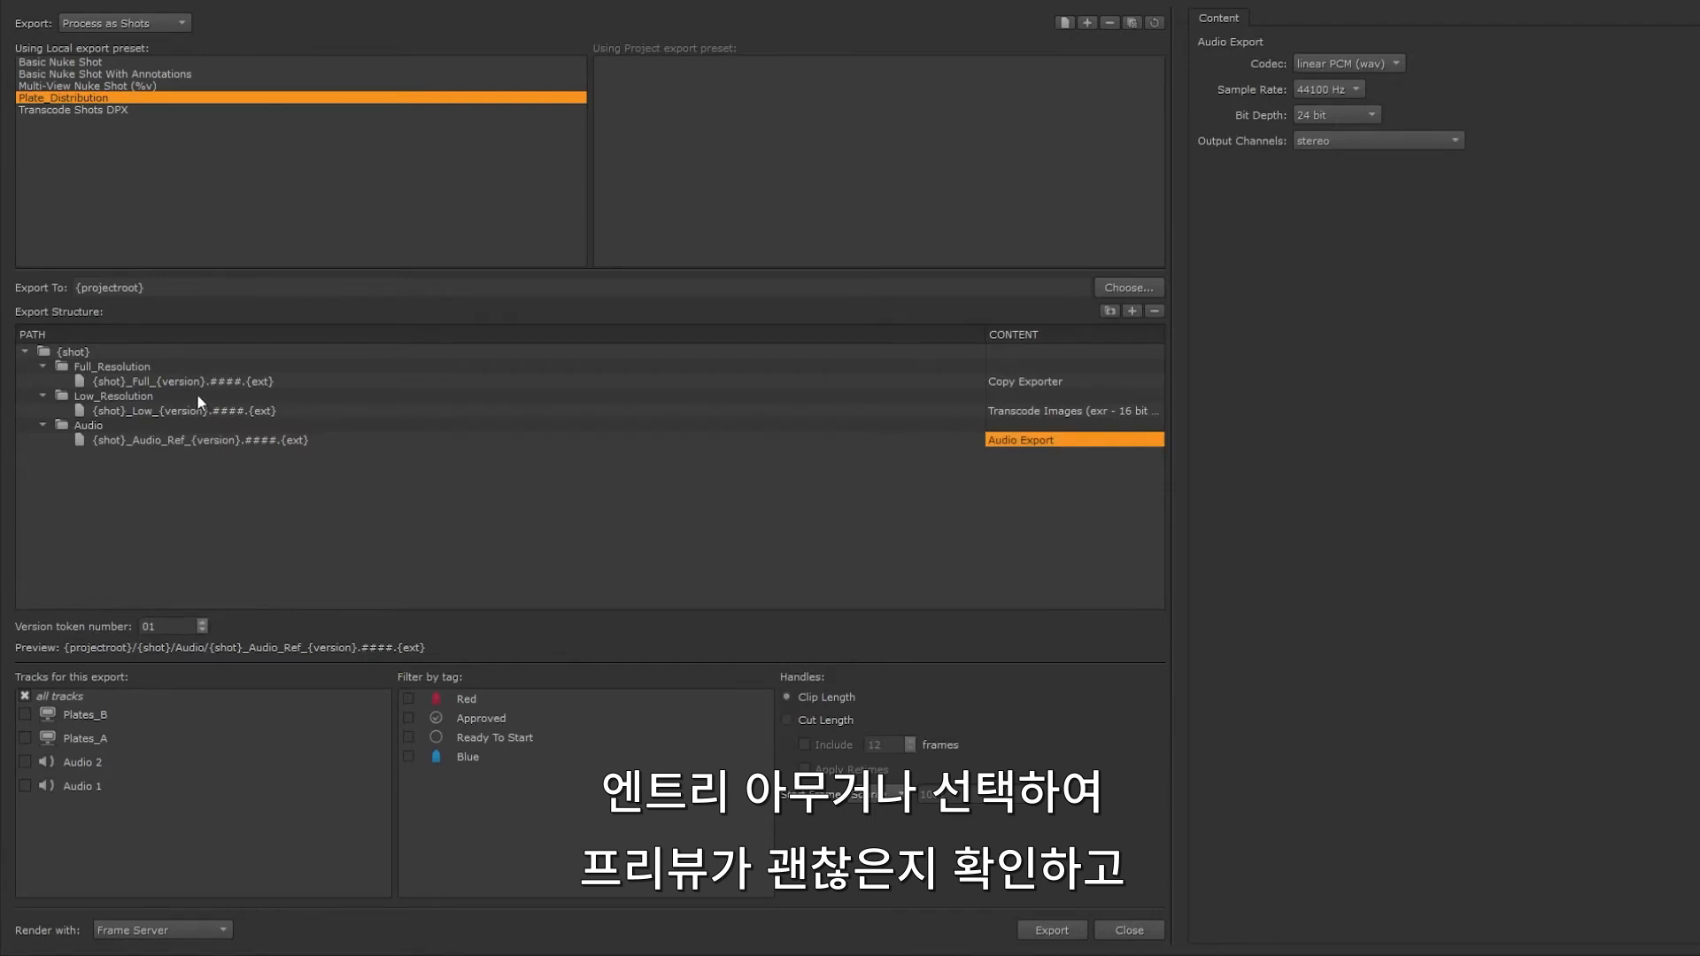
Step: Preview the low-resolution file's export path and try a version token number of 03
left_click(199, 409)
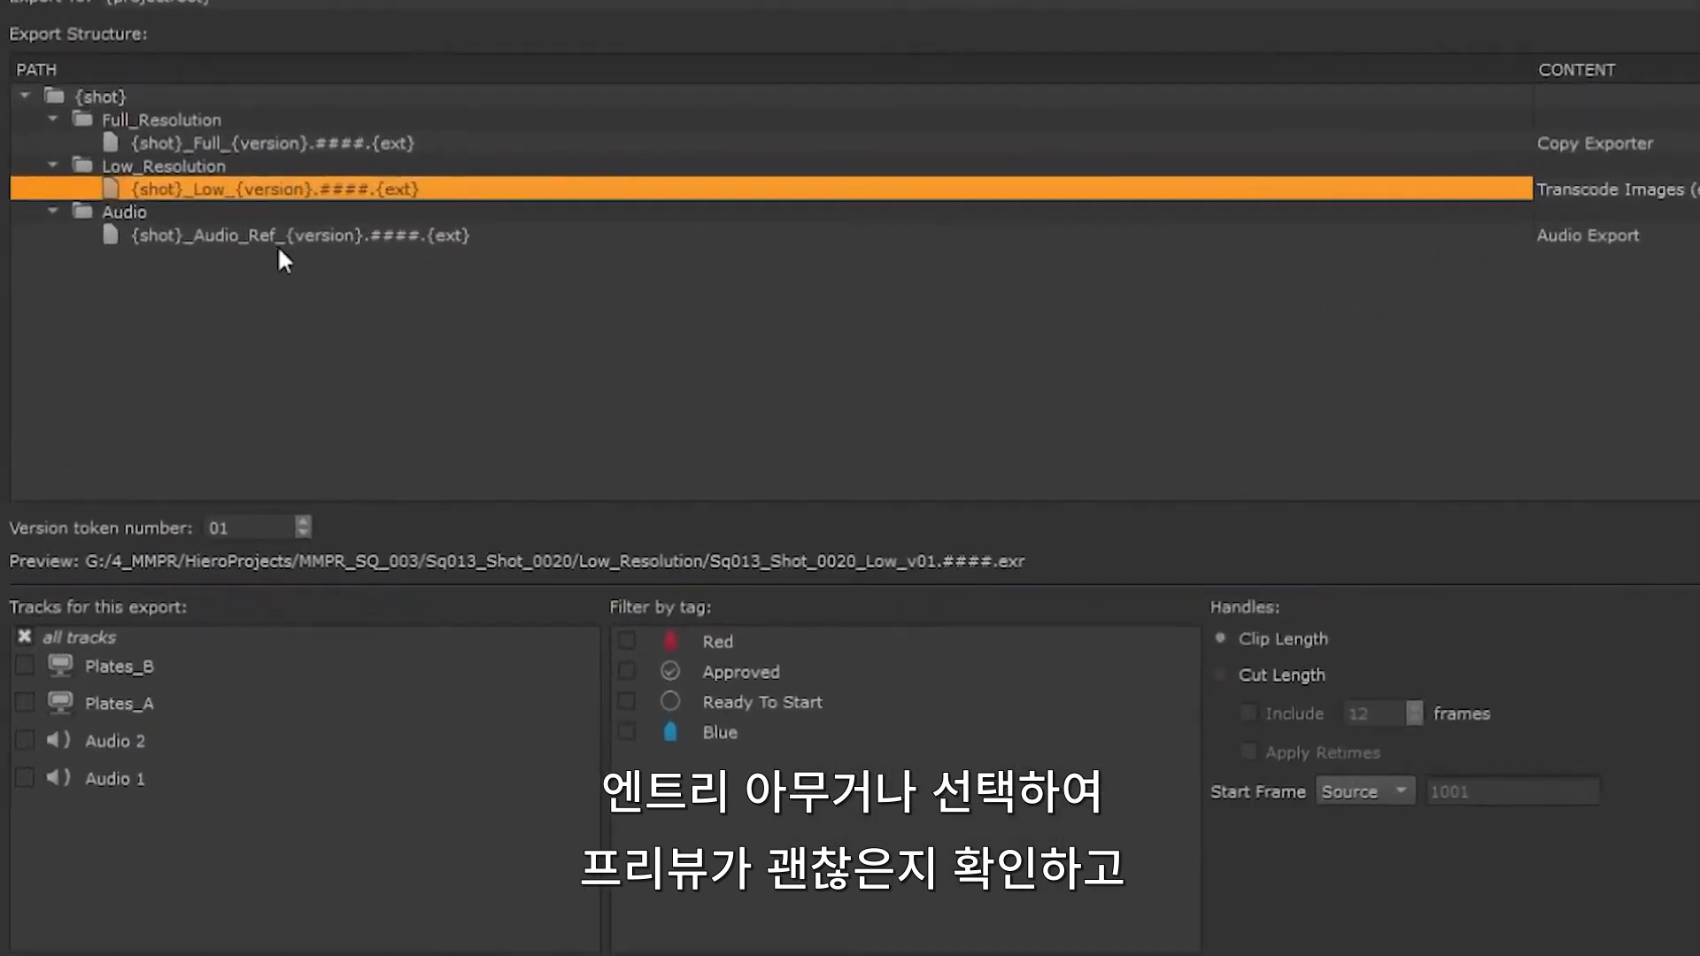
left_click(304, 521)
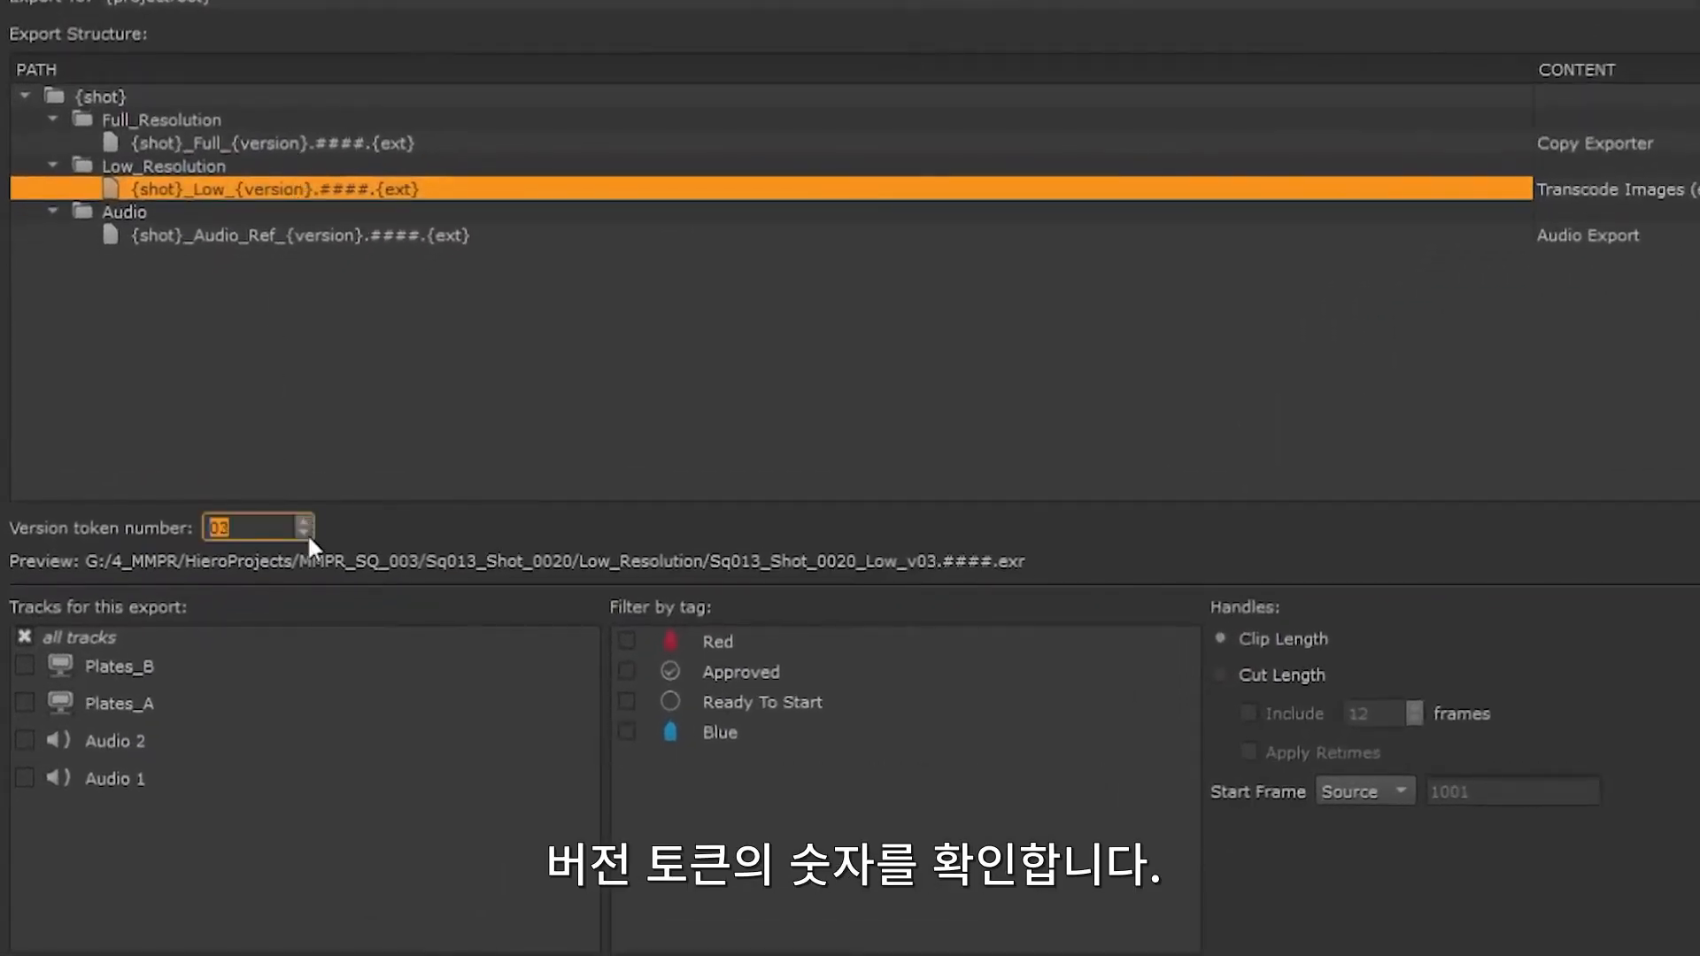
left_click(562, 428)
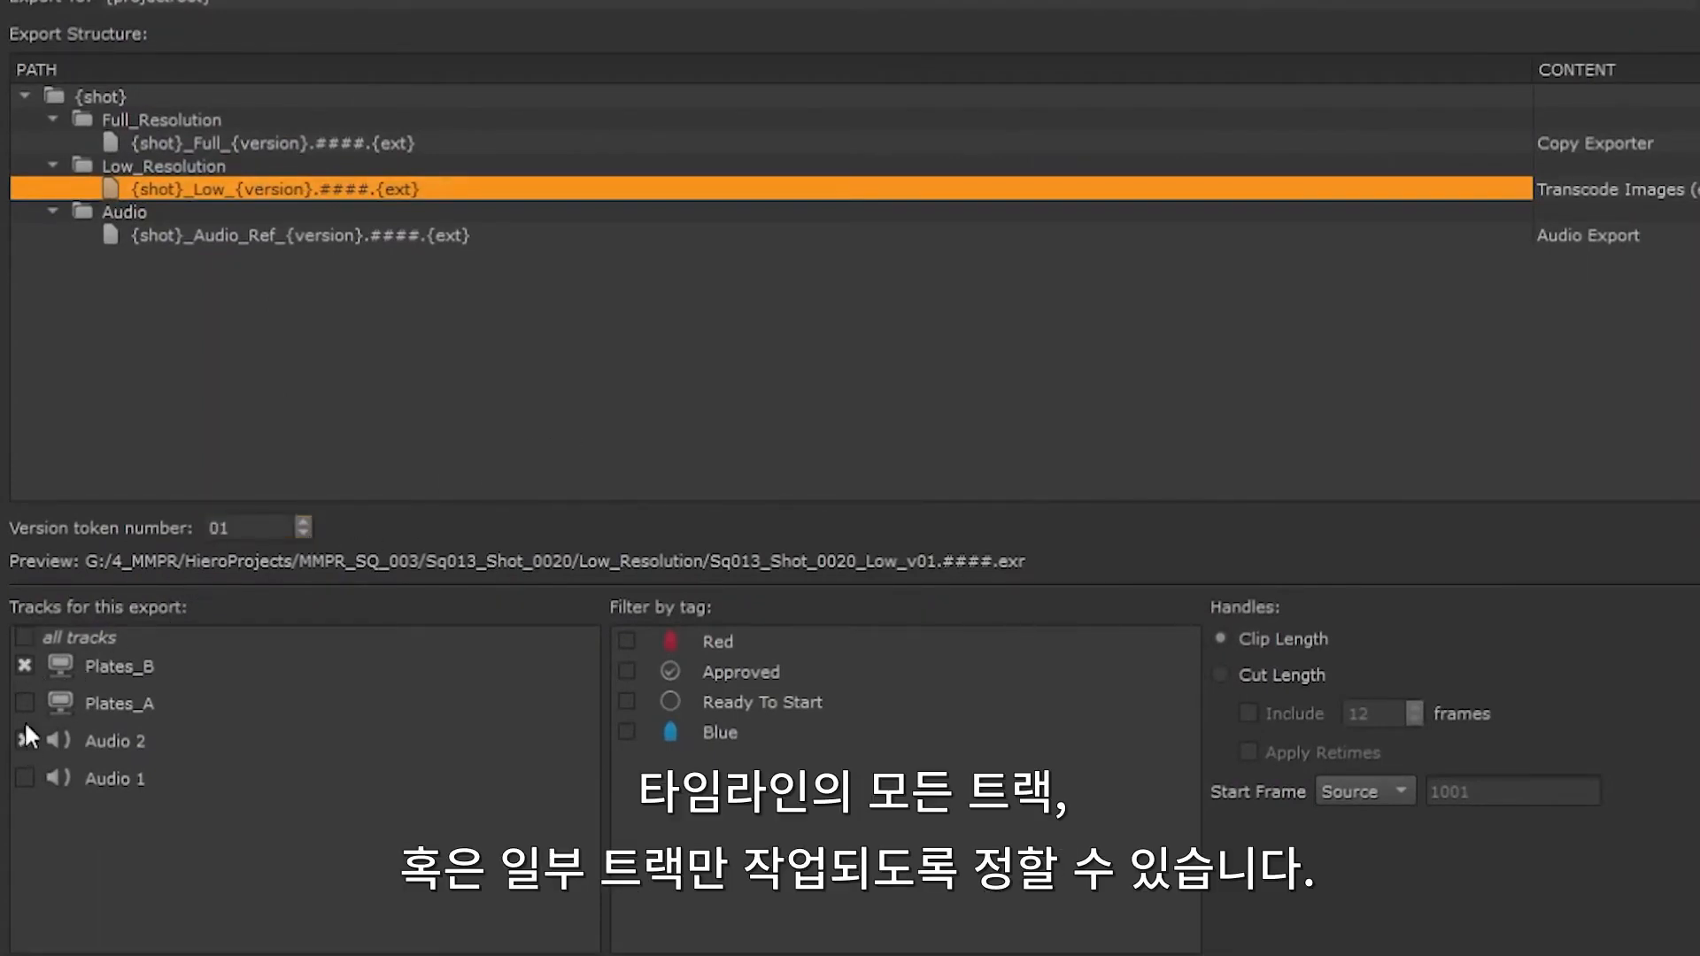
Step: Try limiting the export to the Plates_B and Audio 2 tracks and filtering shots by tag, restoring all tracks without filters
left_click(24, 635)
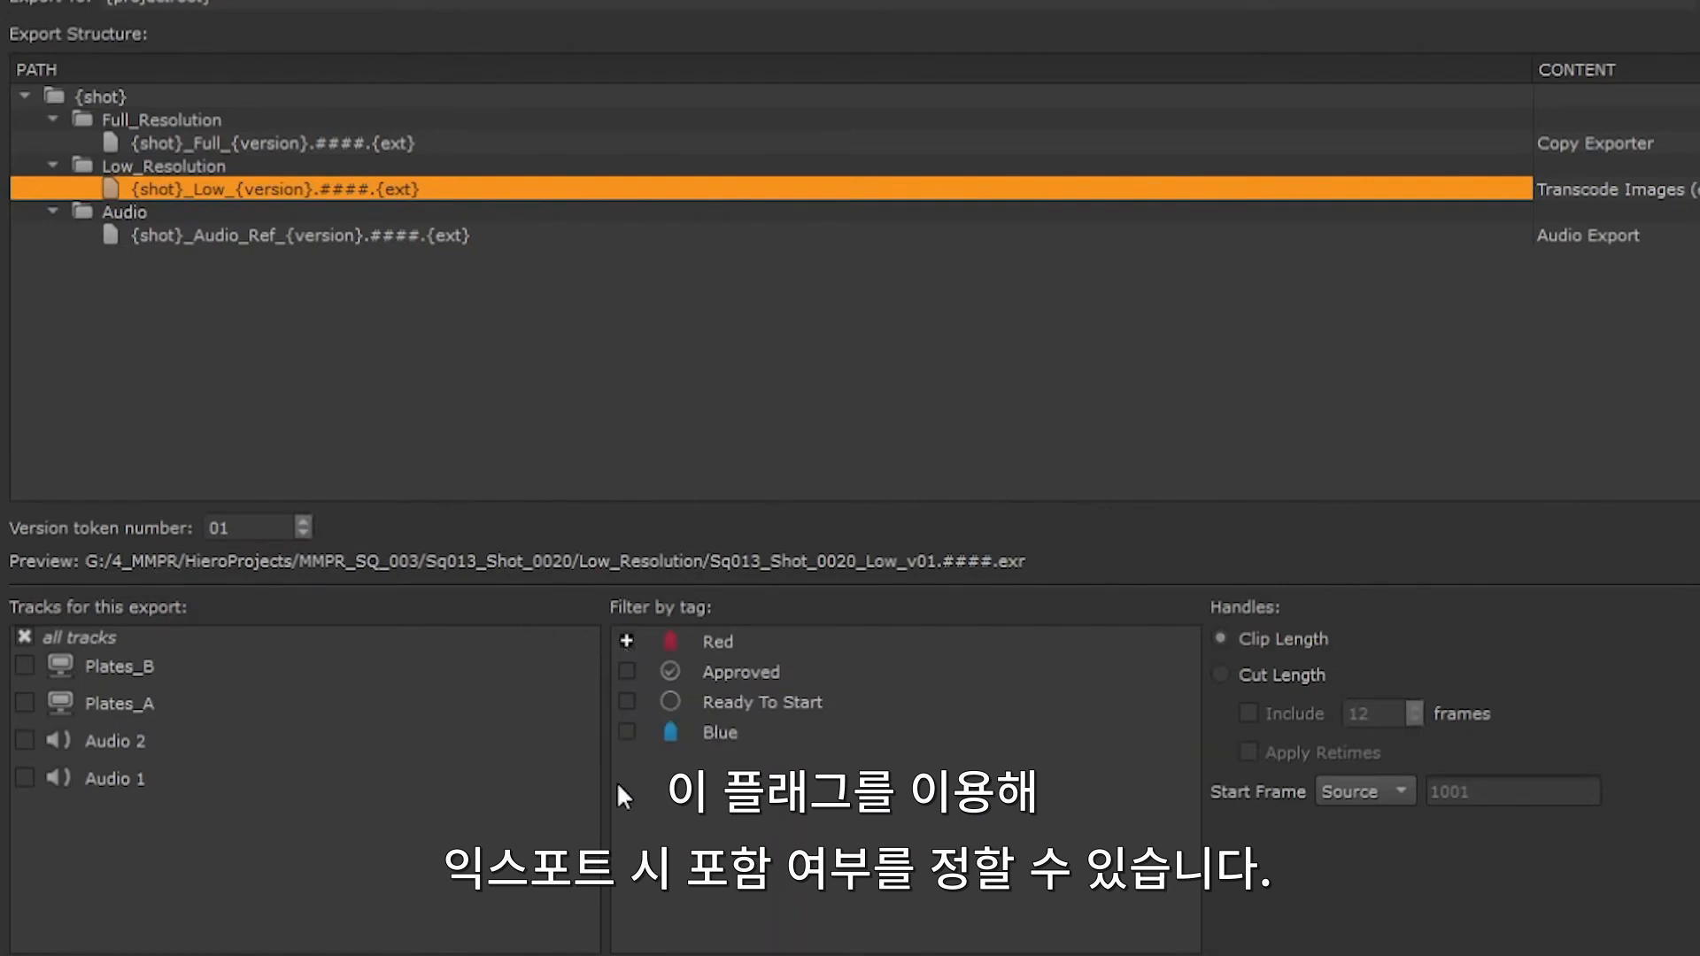
left_click(626, 671)
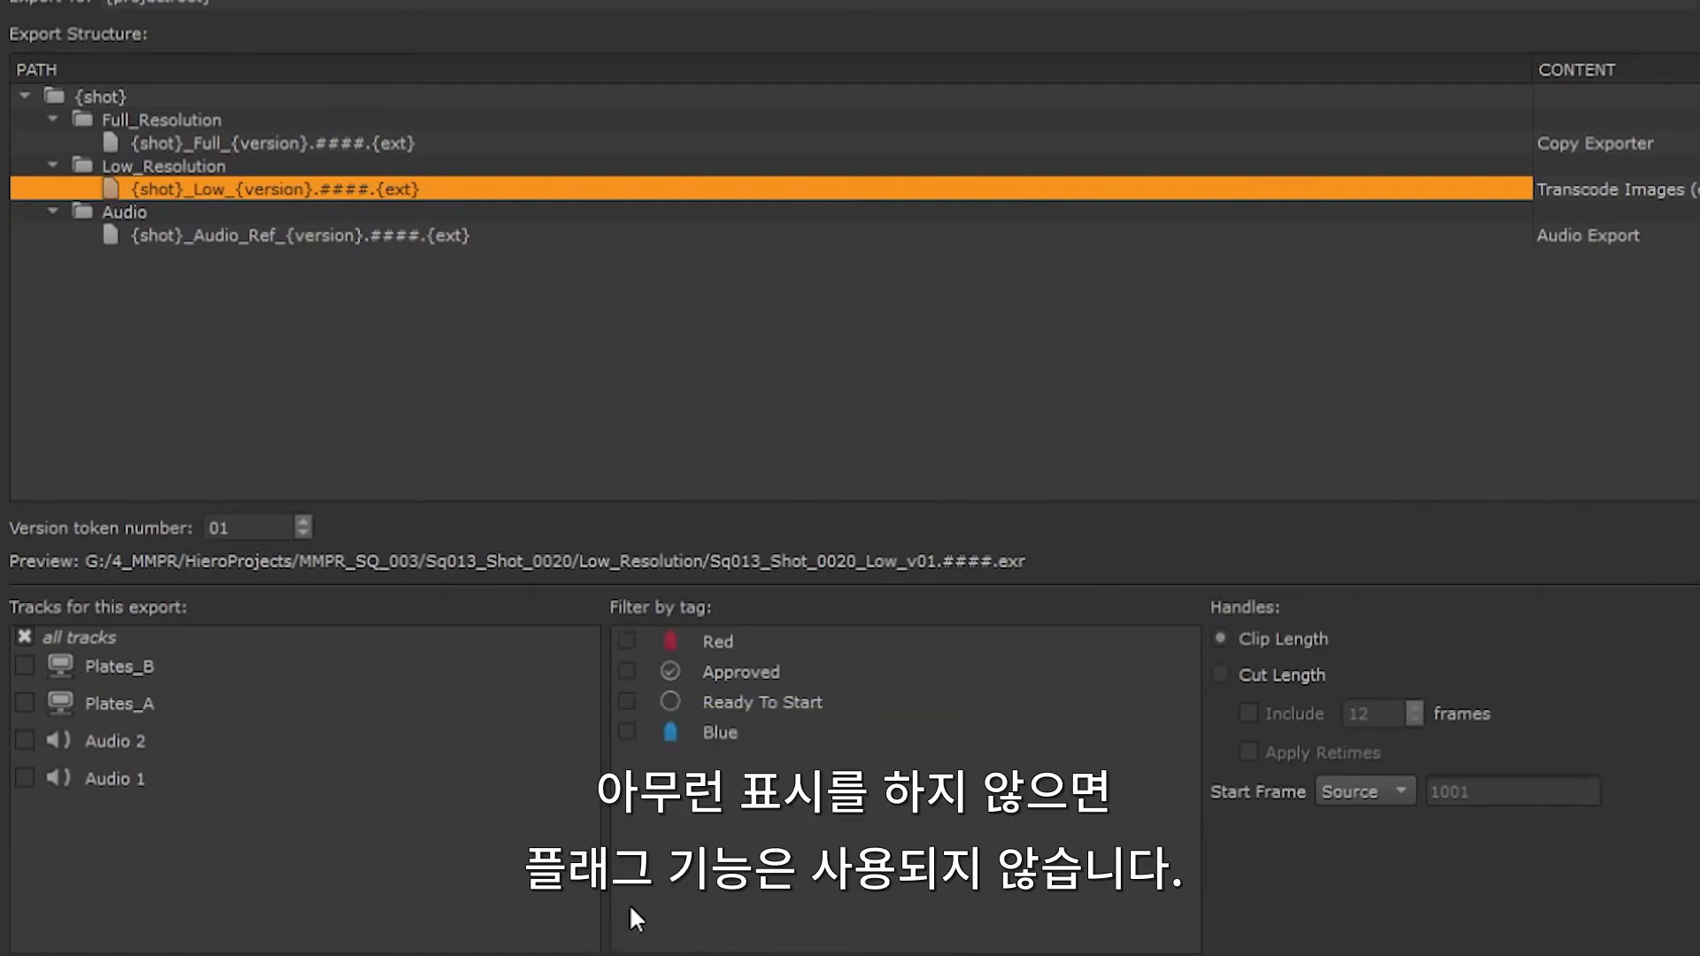
left_click(628, 696)
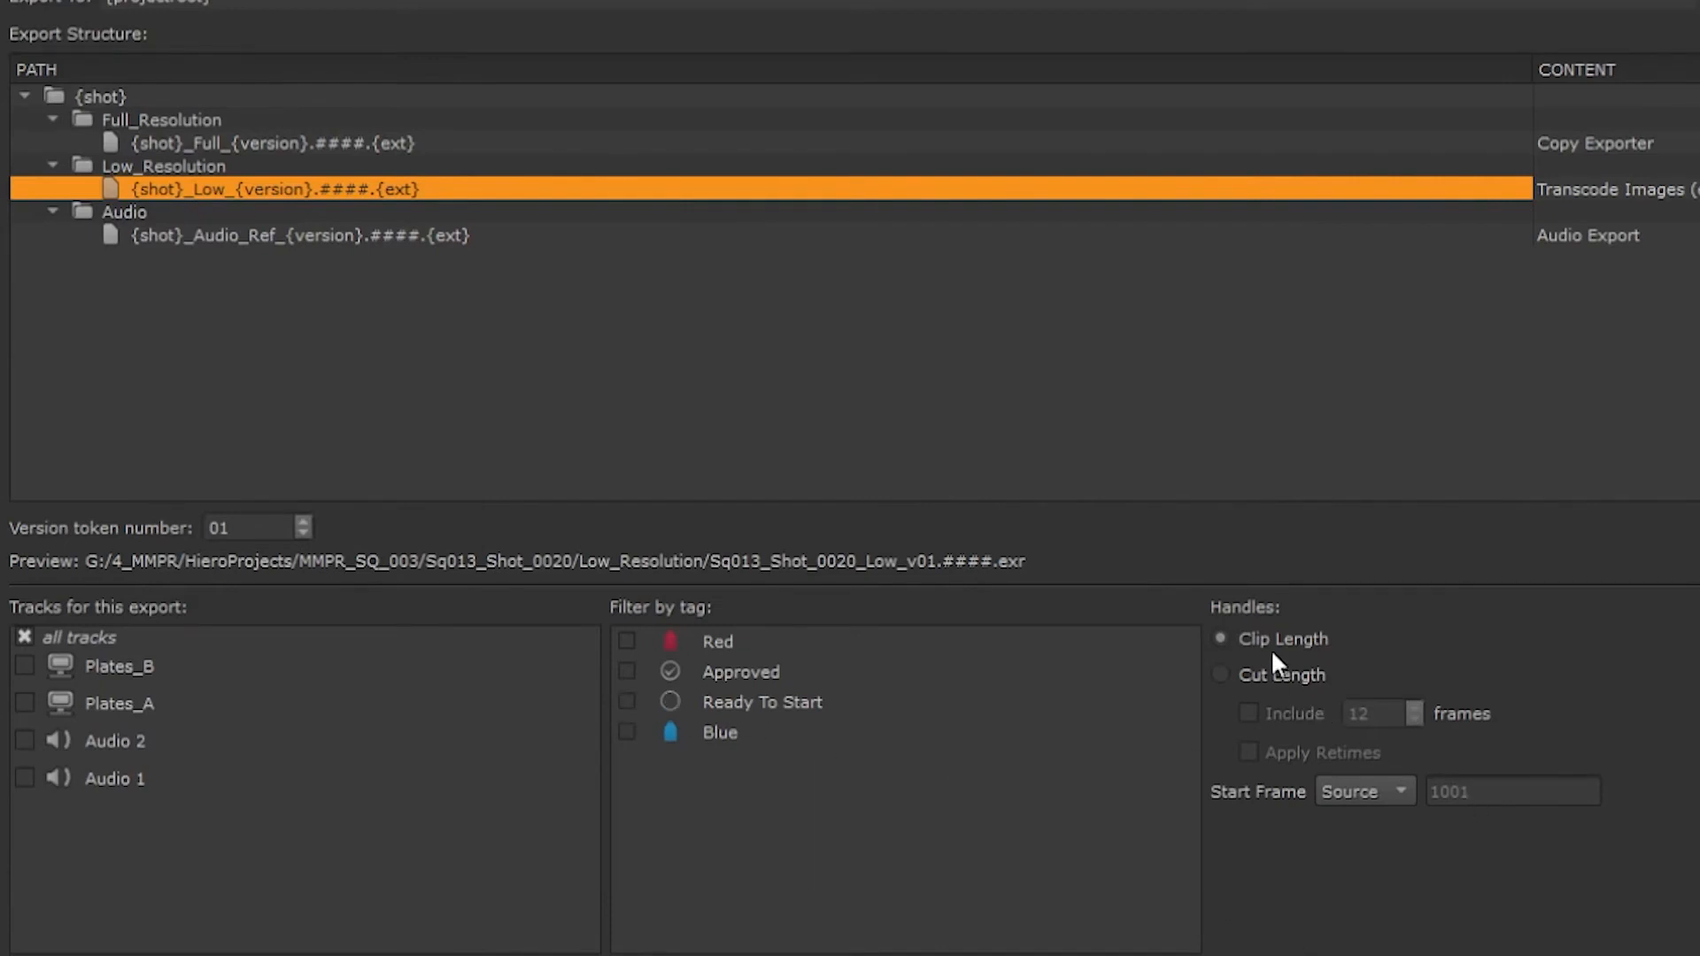
Step: Try Cut Length handles with 15 frames included, and return the handles to Clip Length
left_click(1221, 674)
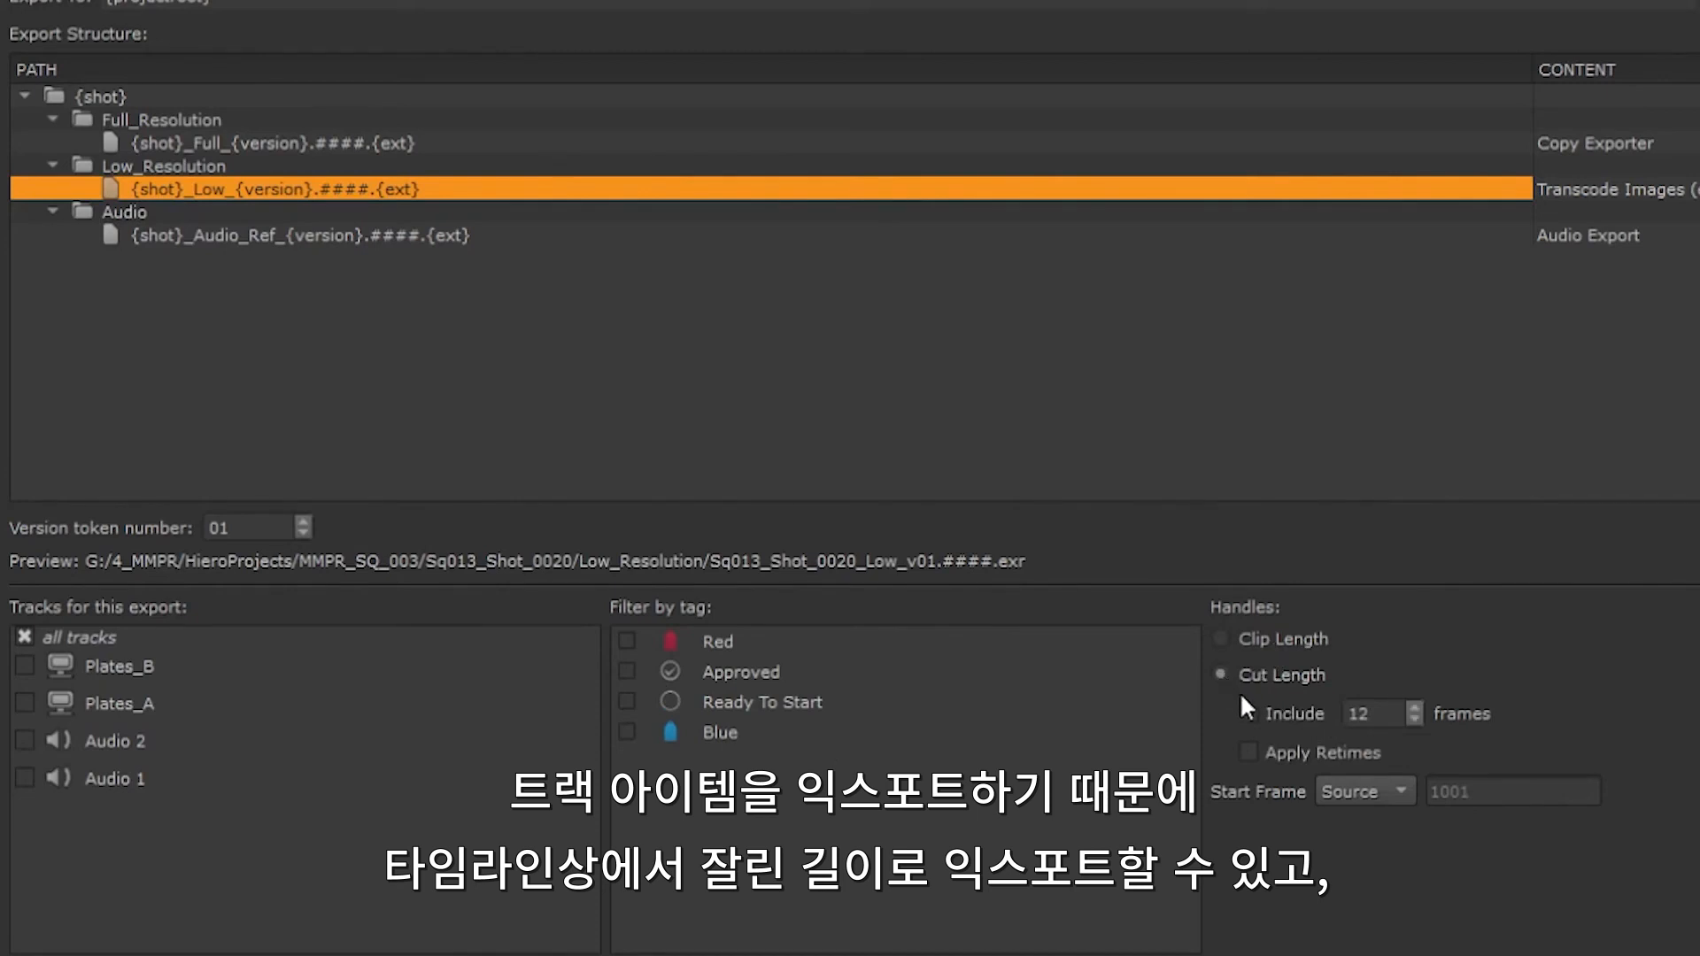
left_click(1415, 703)
left_click(1415, 704)
left_click(1415, 704)
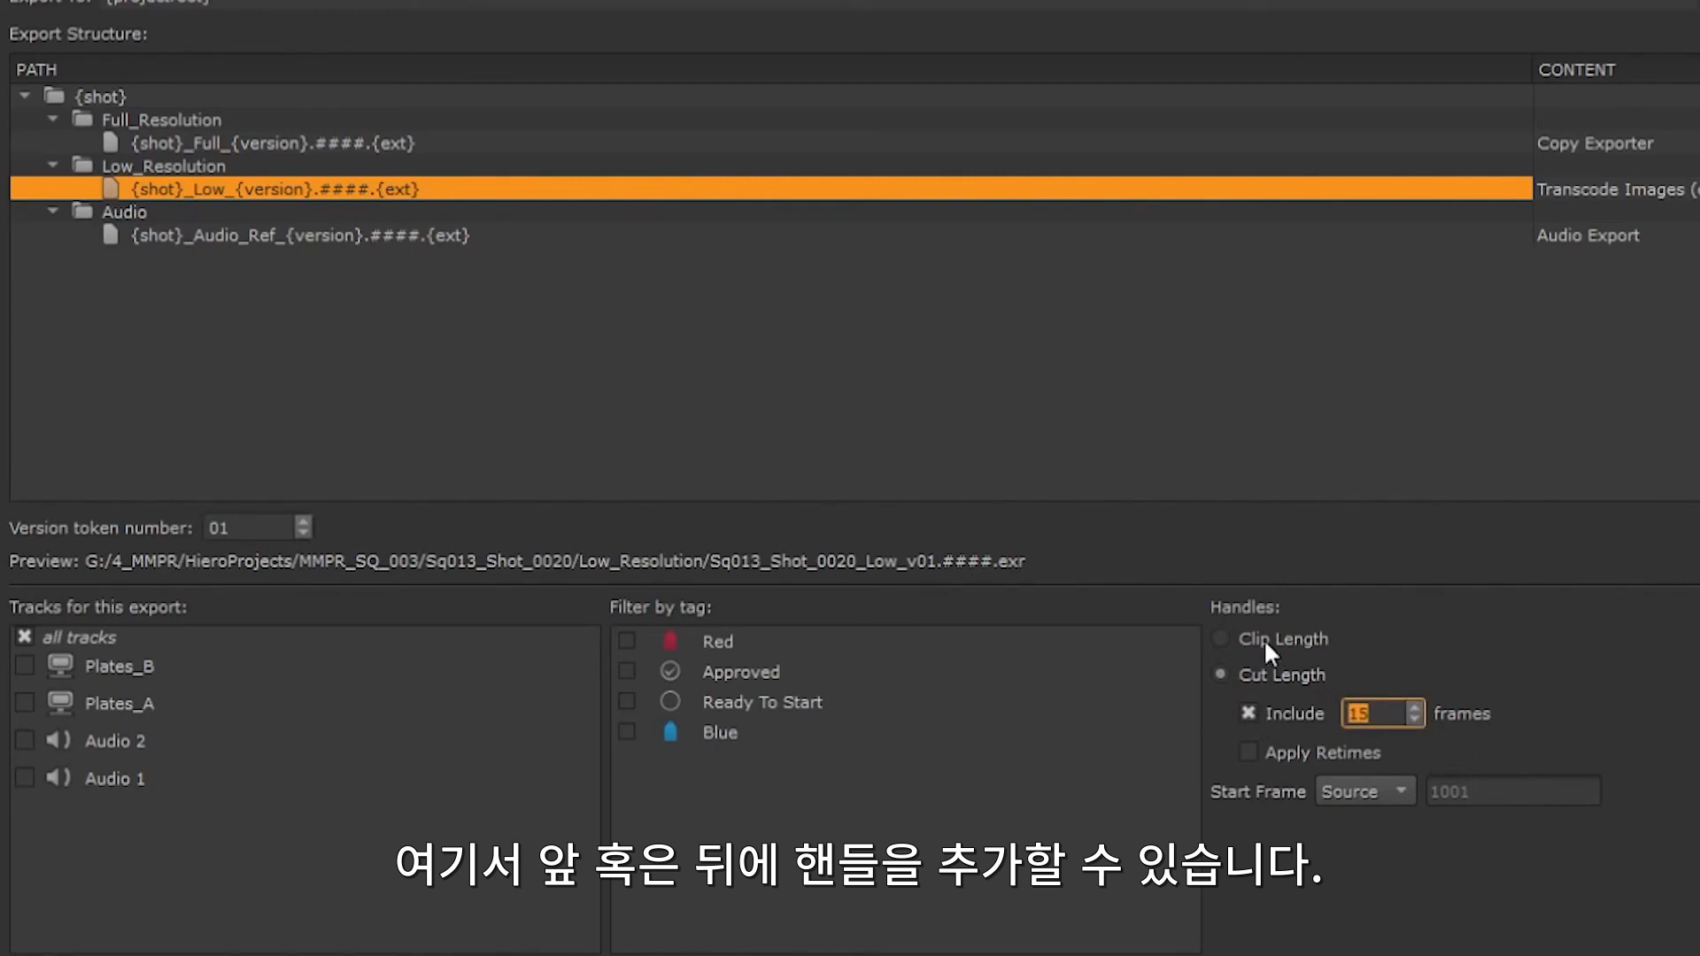
left_click(1223, 638)
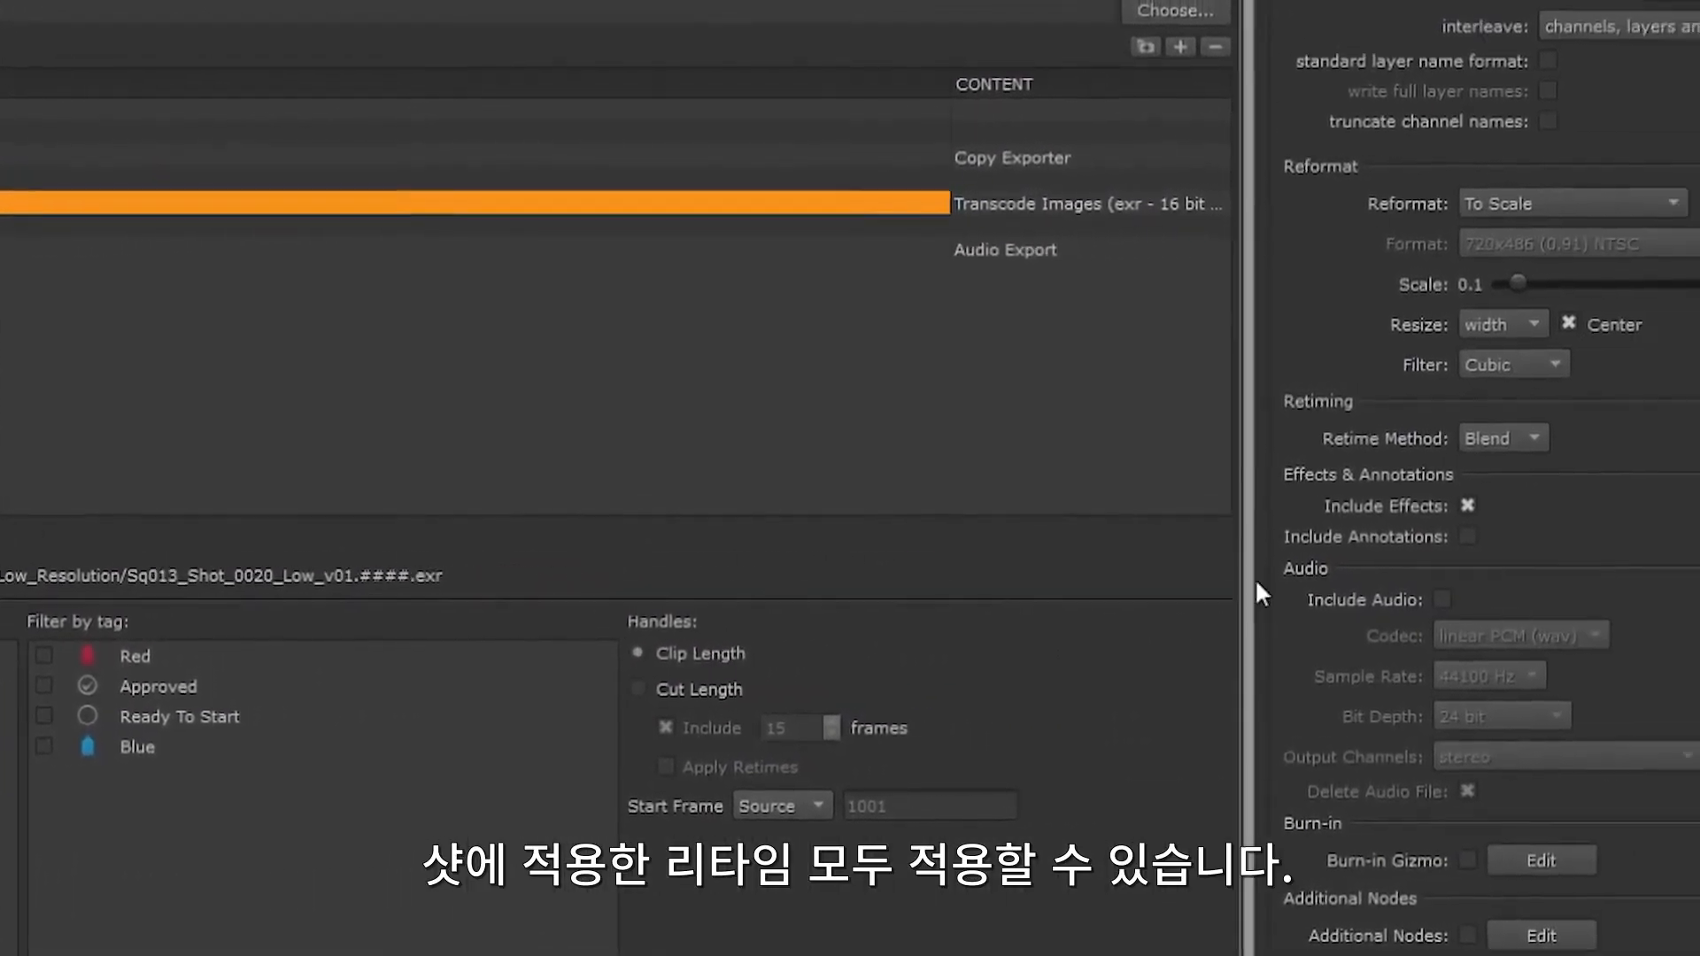
Step: Review the low-resolution transcode's retime methods and set the export's start frame to Custom at 1001
left_click(1686, 434)
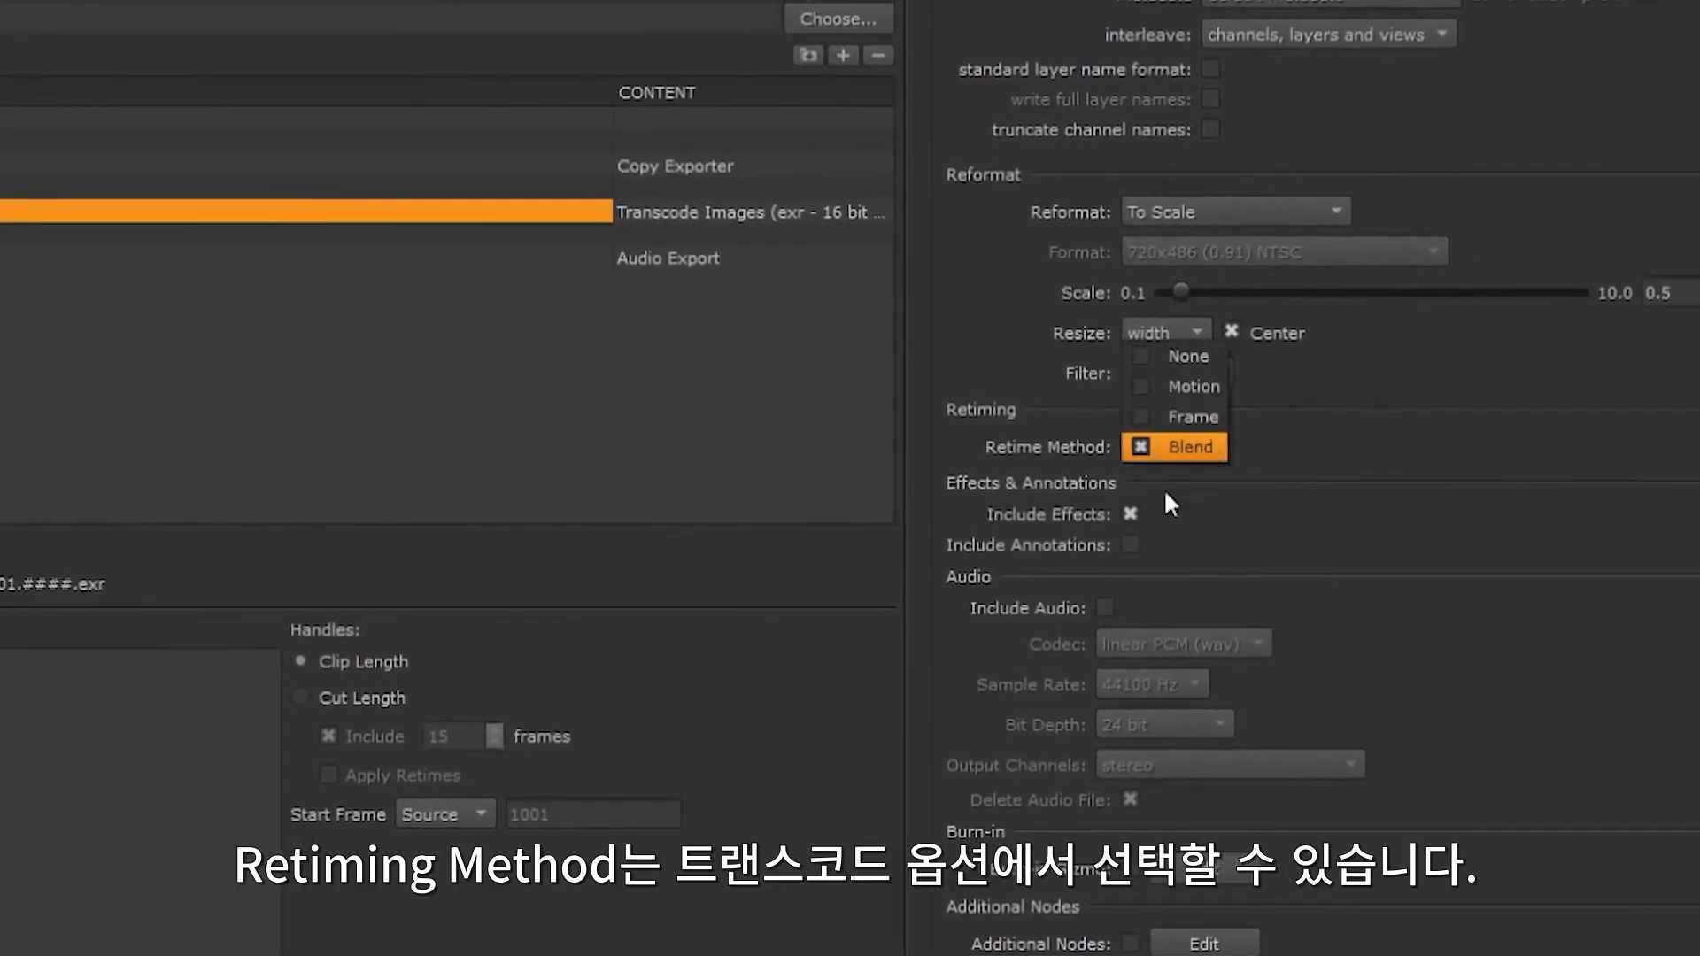
left_click(711, 764)
left_click(462, 814)
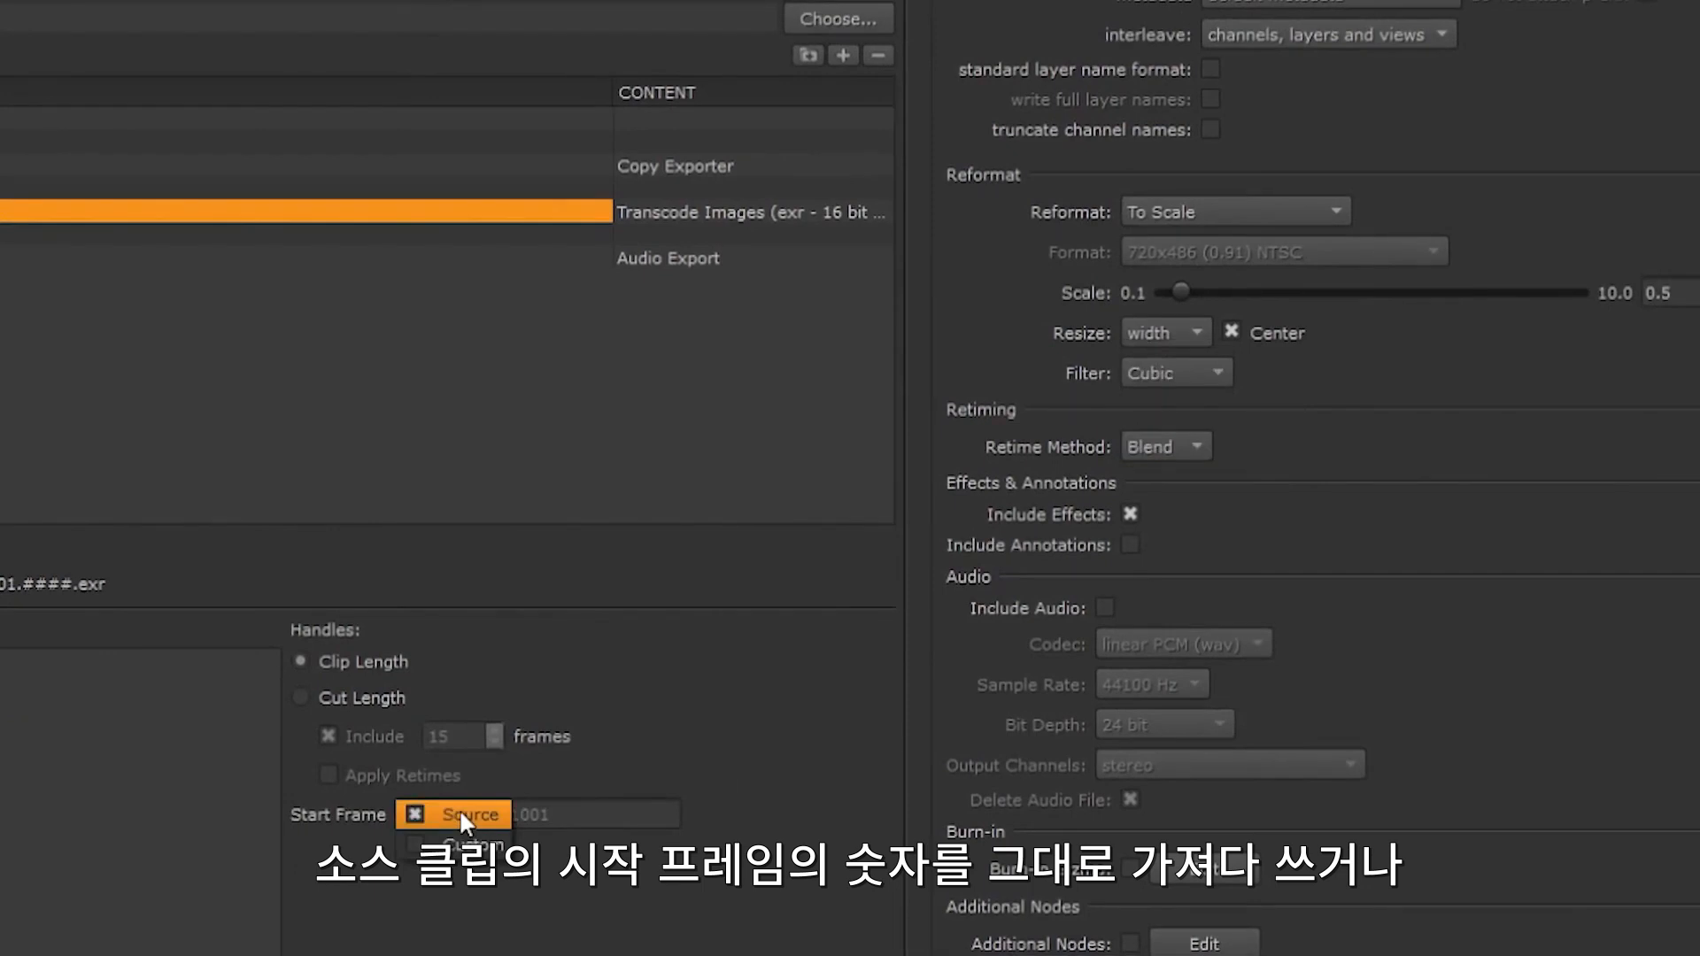
left_click(465, 846)
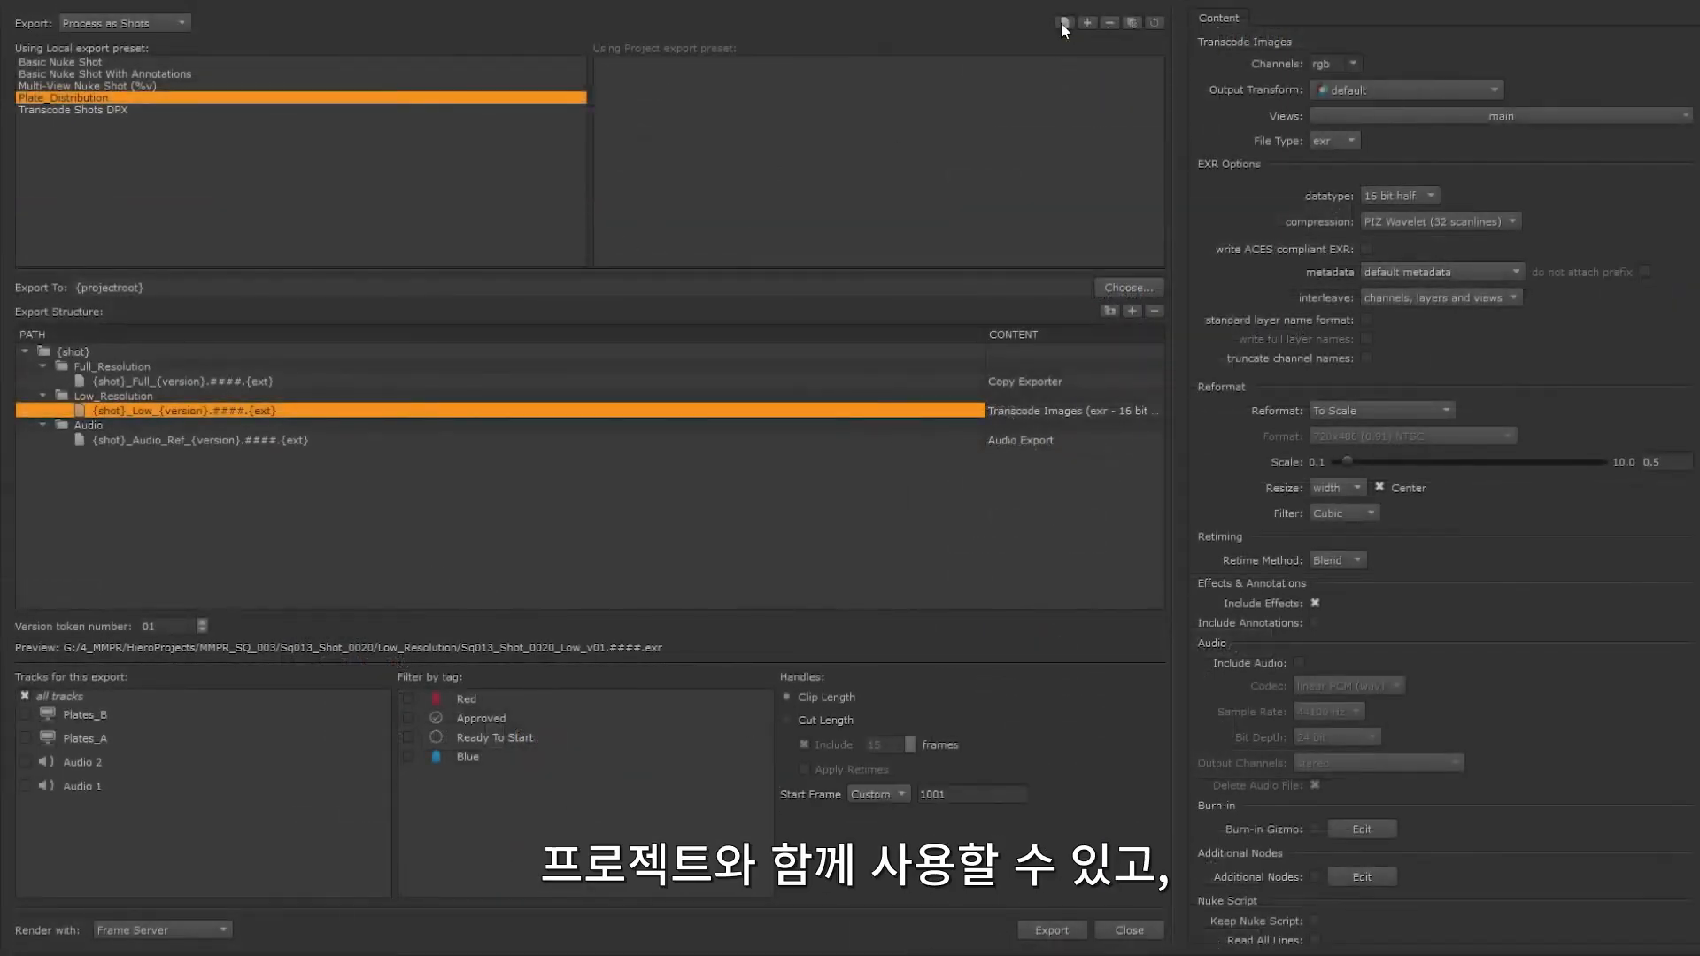
Step: Copy Plate_Distribution to the project export presets and duplicate the local preset as Plate_Distribution 2K
left_click_drag(105, 99, 799, 129)
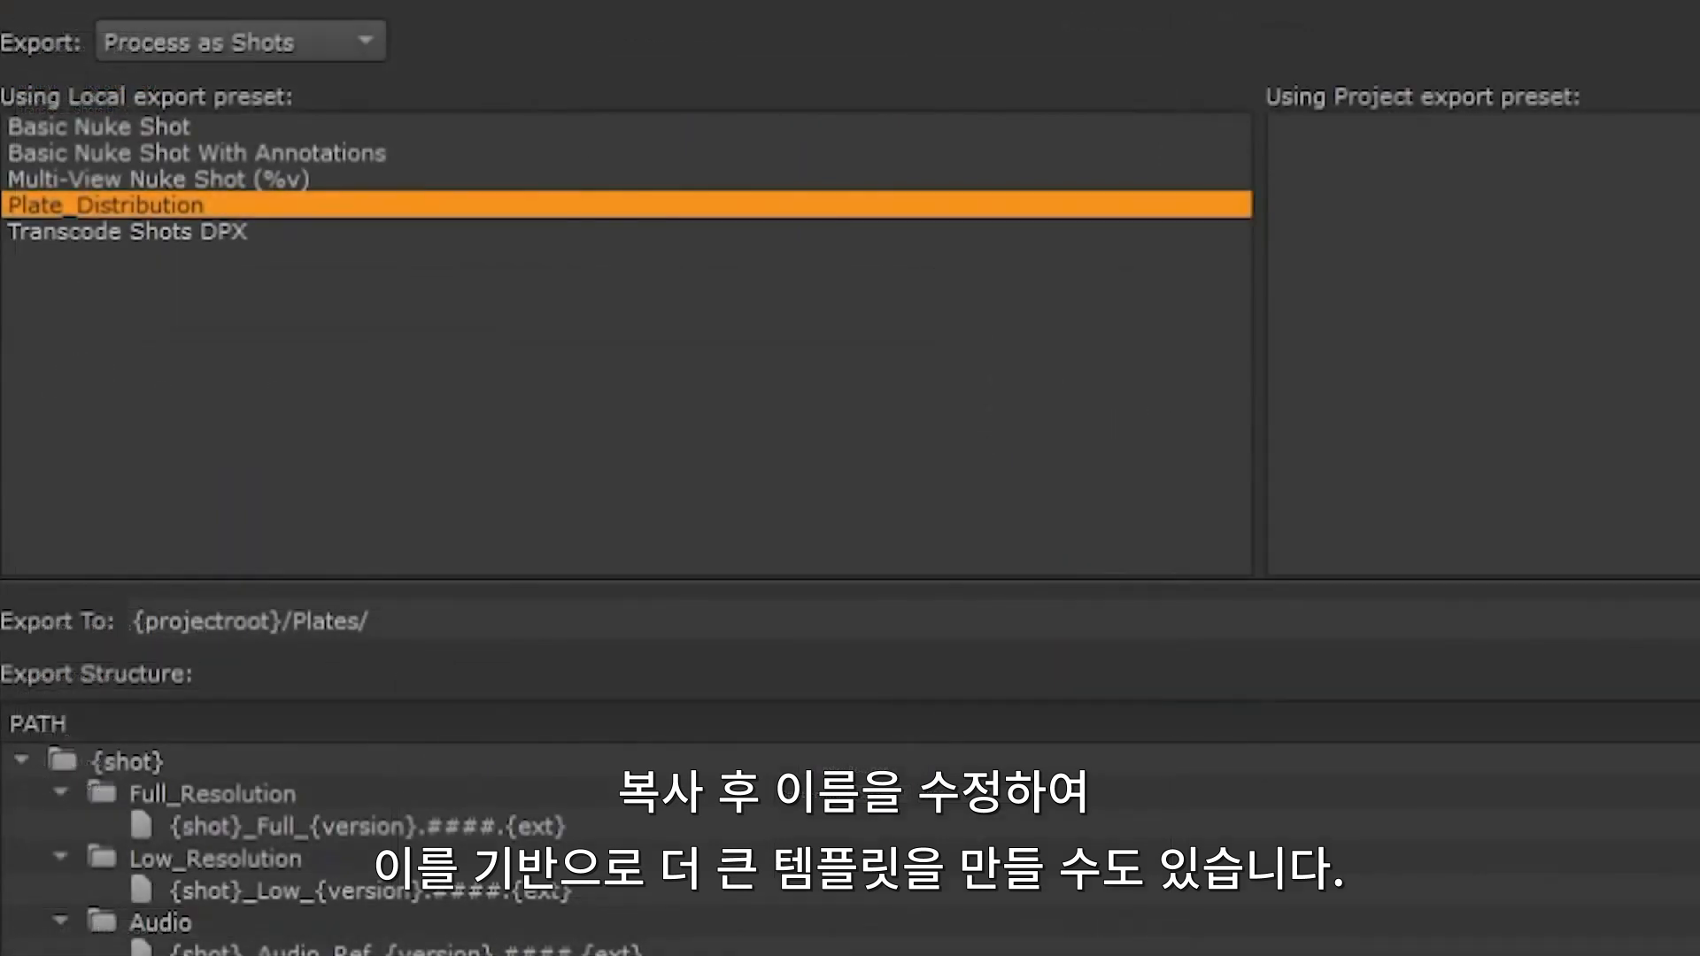
left_click(426, 208)
key("BackSpace")
type("2")
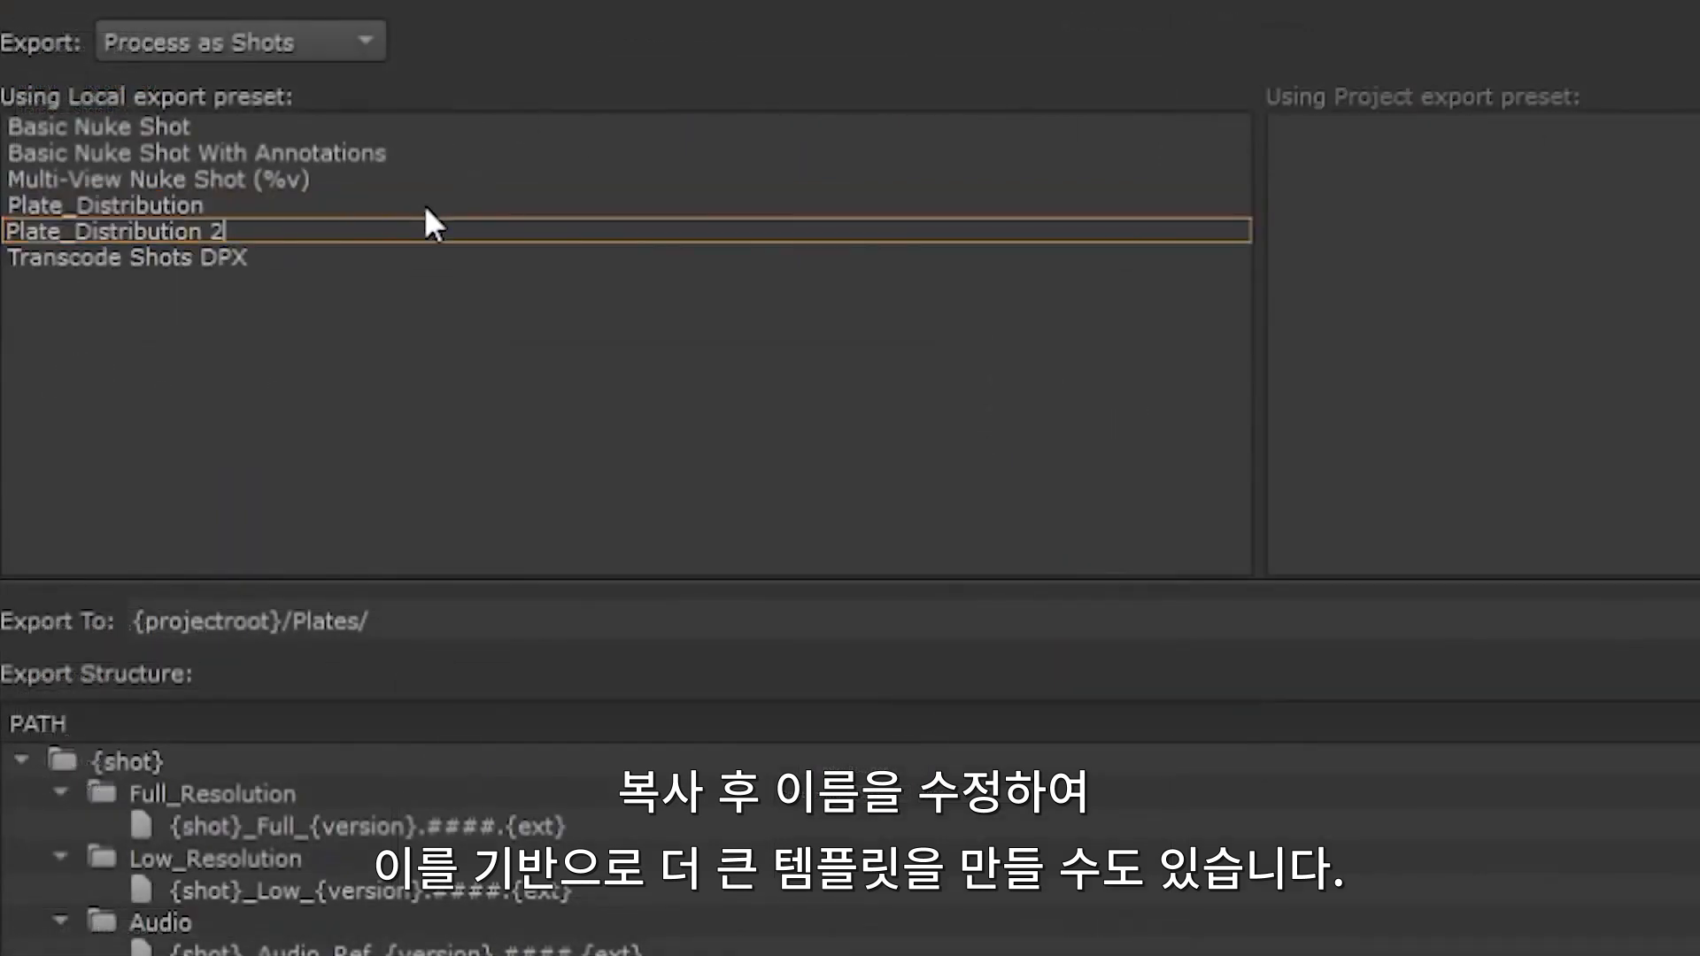
type("K")
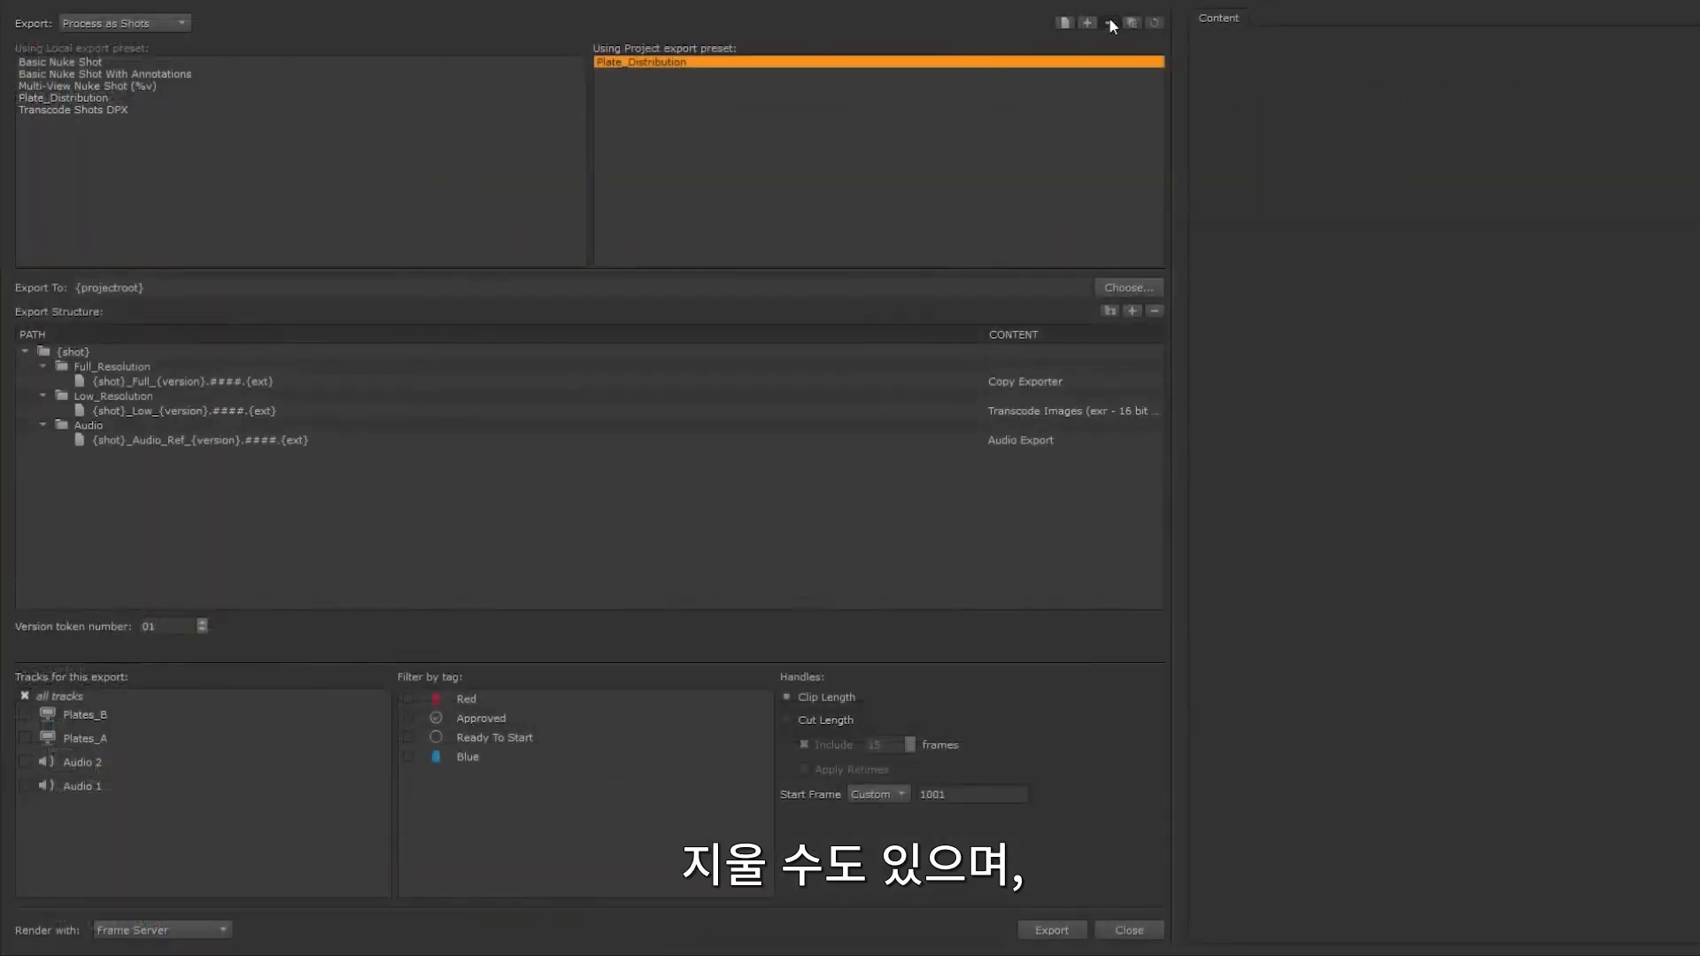
Step: Delete Plate_Distribution from the project export presets
left_click(1110, 22)
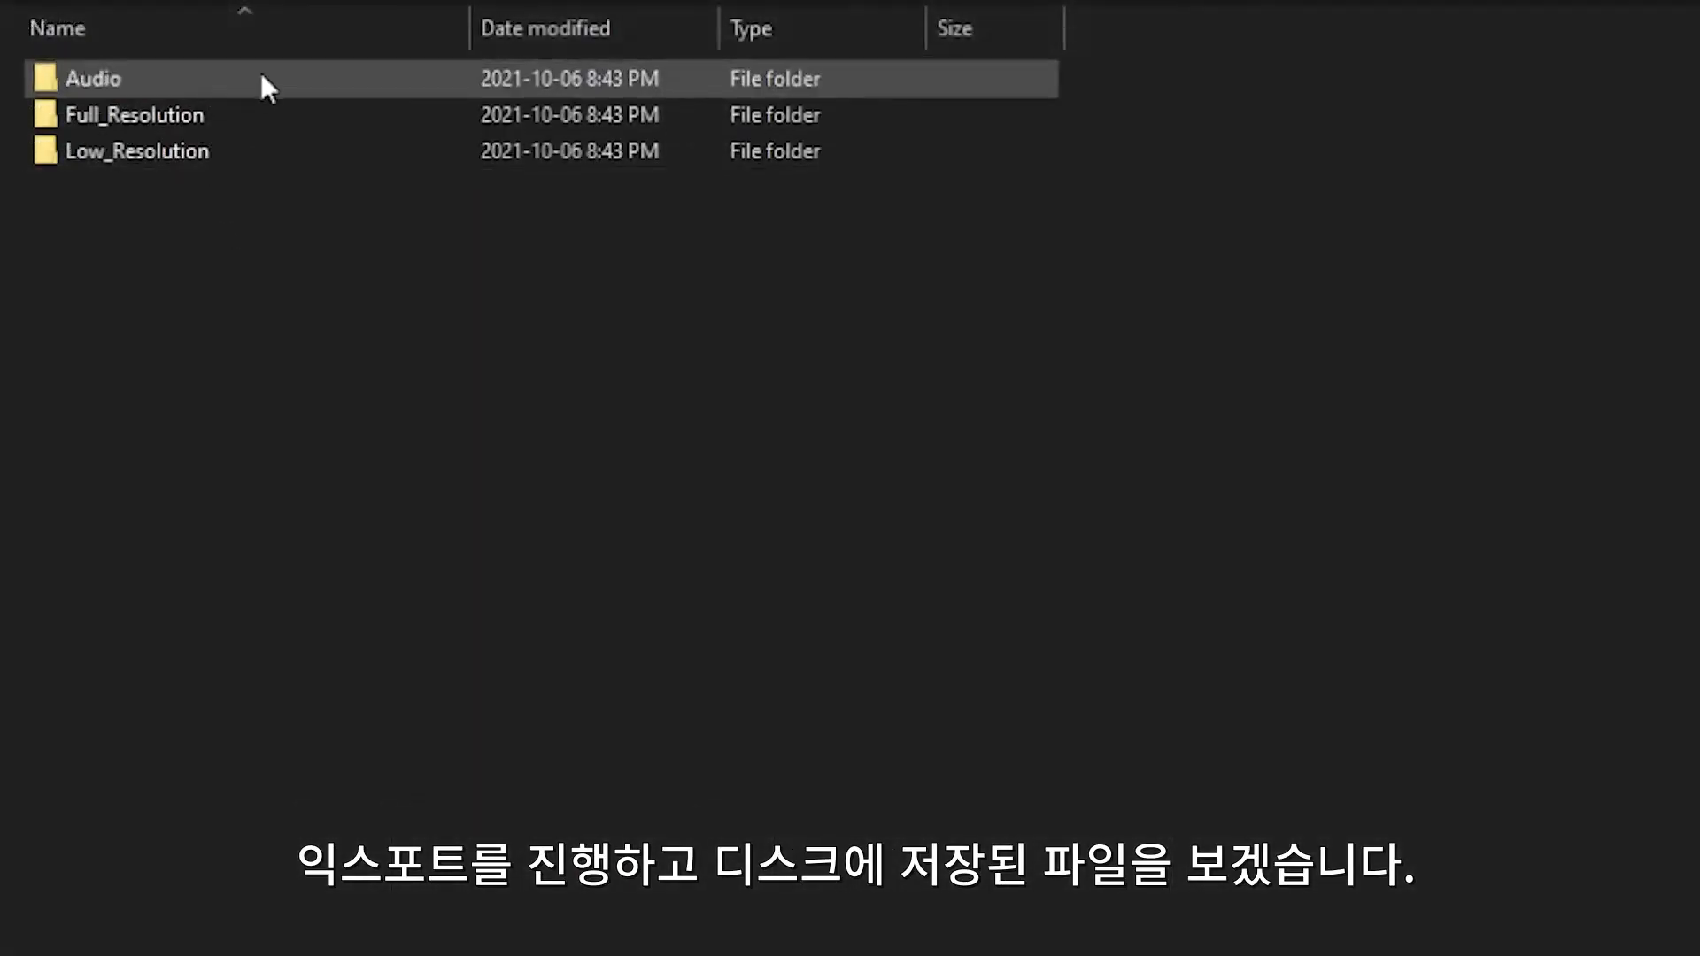
Step: Switch to File Explorer and open the exported Low_Resolution folder to inspect its files
double_click(263, 151)
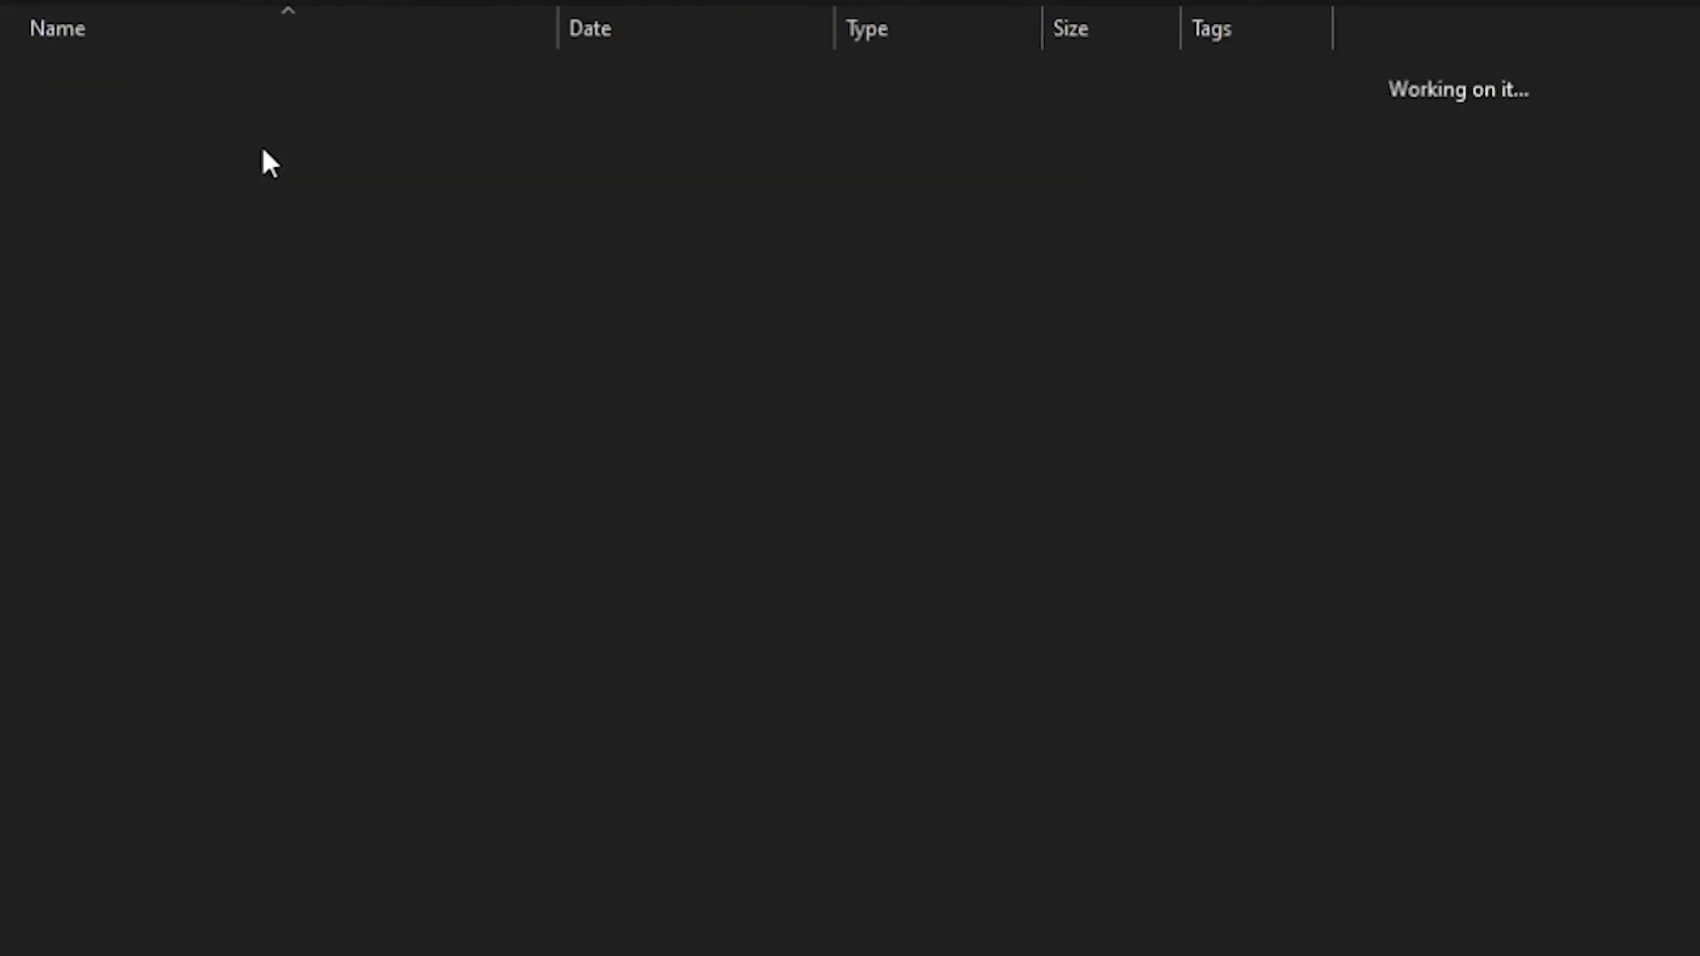